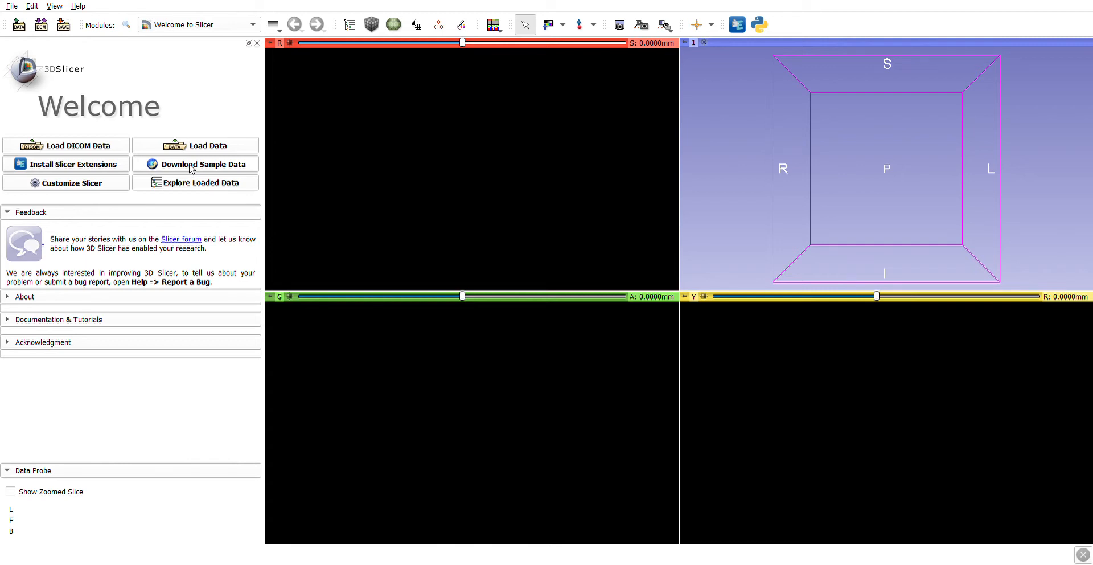
Open the sample data collection and load the CTChest dataset.
left_click(191, 167)
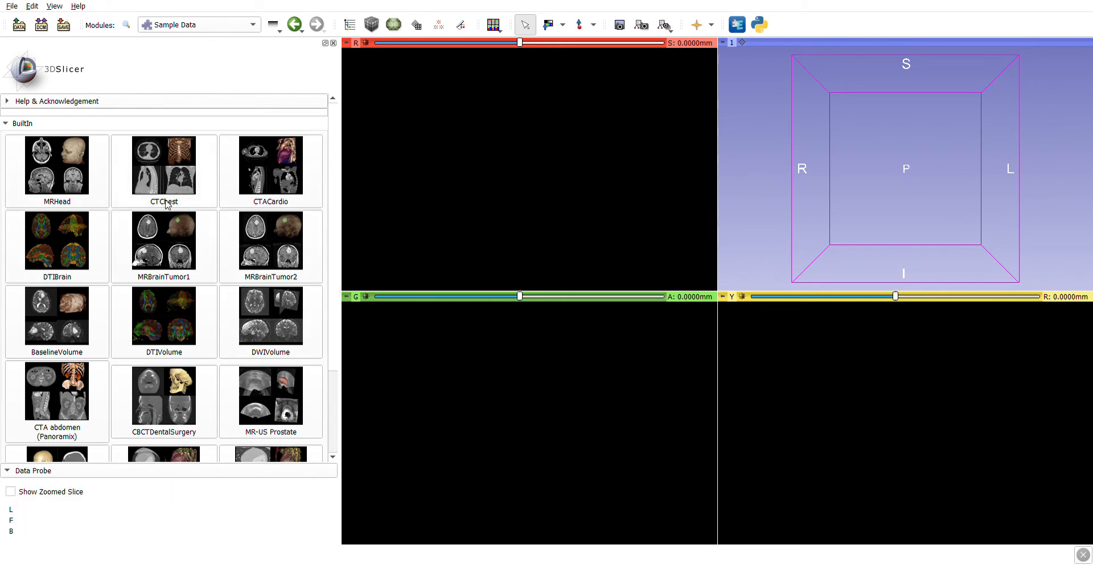
scroll(225, 238, "down", 3)
scroll(224, 238, "up", 3)
left_click(178, 171)
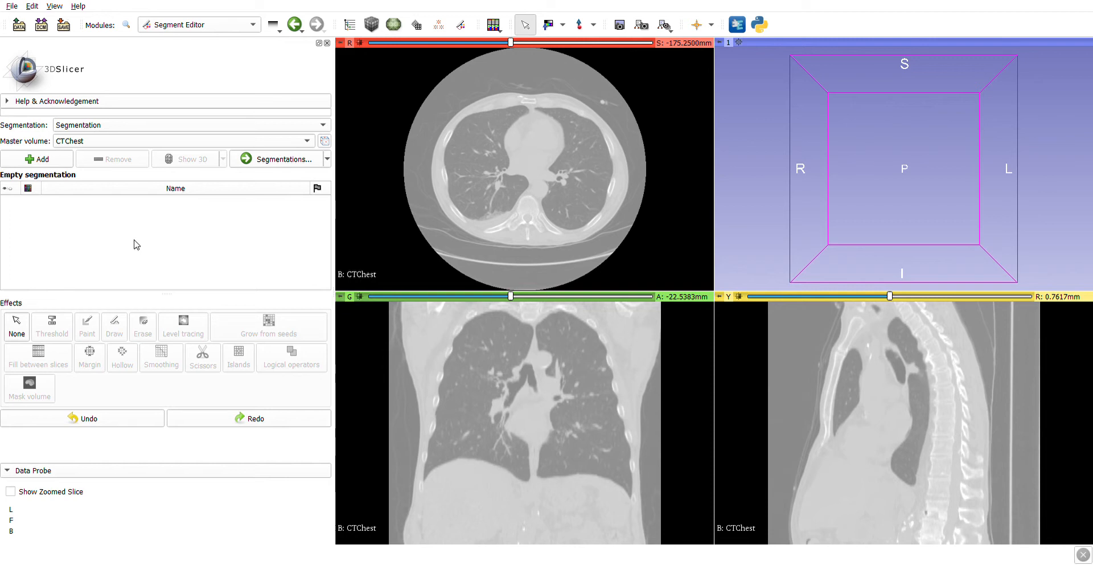
Add a new segment to the segmentation and rename it SPINAL CHORD.
left_click(40, 162)
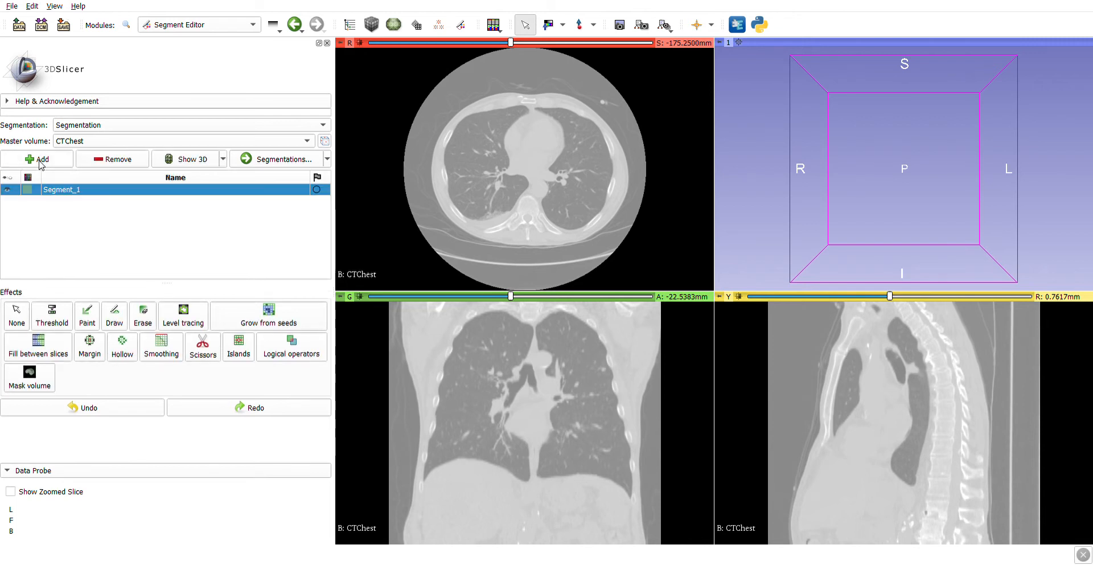
double_click(85, 194)
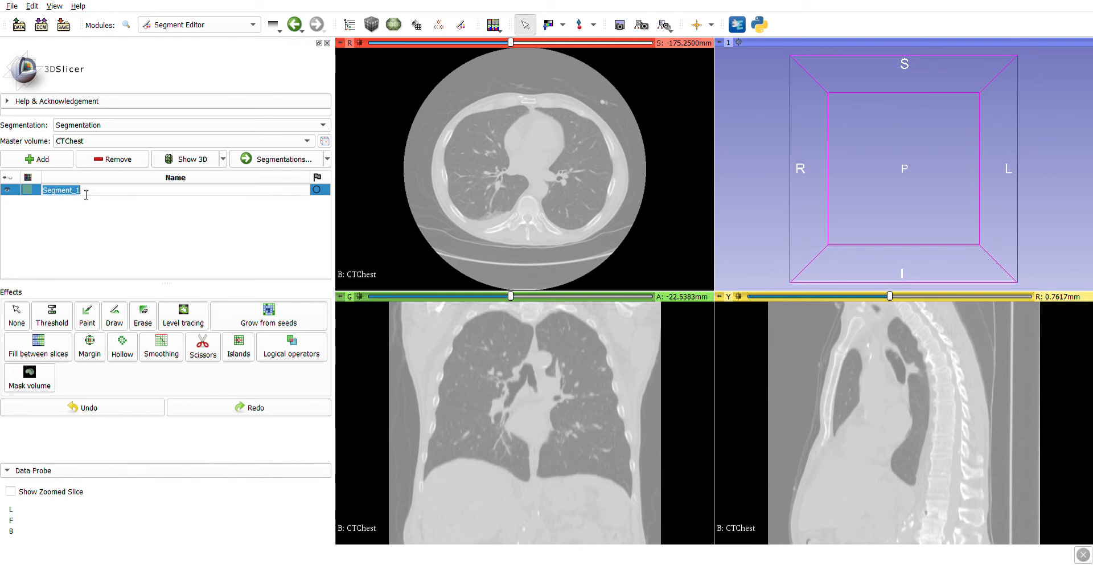
type("SPINAL CHORD")
key("Return")
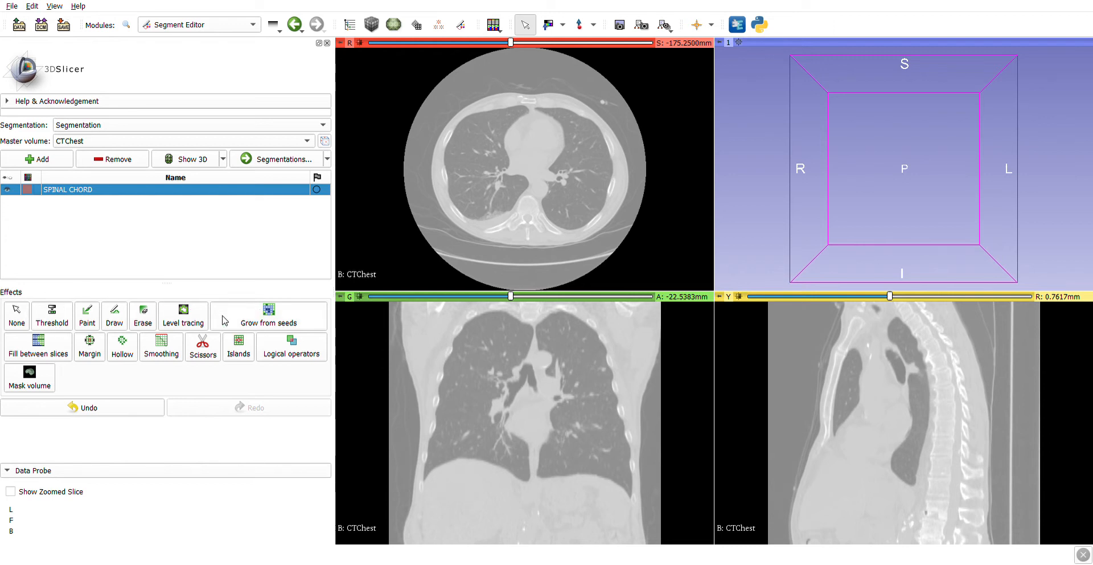
Threshold the SPINAL CHORD segment to the bone with a range of 96.64 to 3071.00 and apply it.
left_click(55, 322)
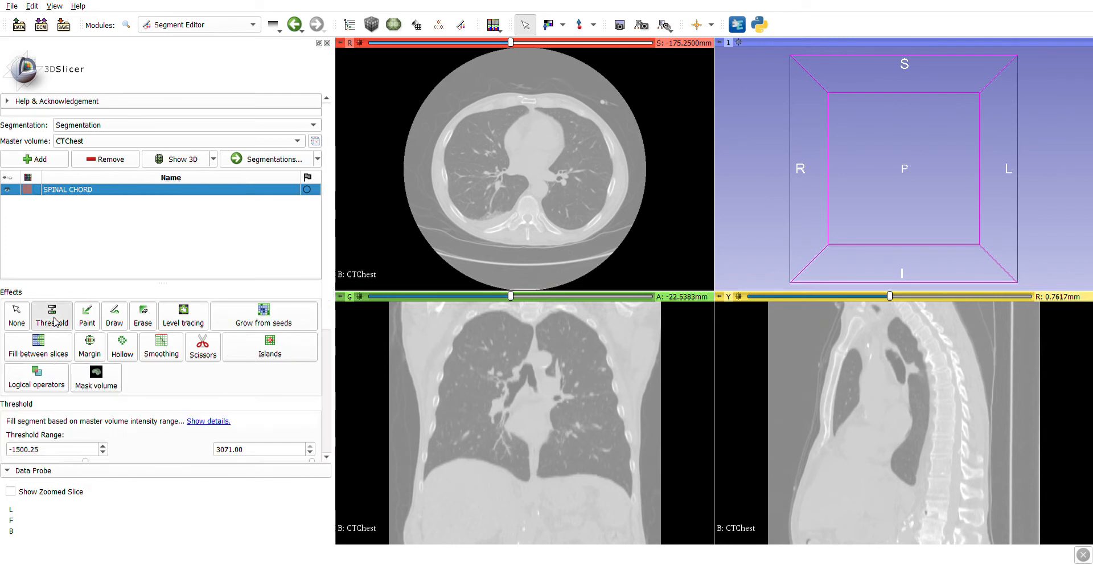
scroll(145, 291, "down", 3)
scroll(149, 290, "down", 1)
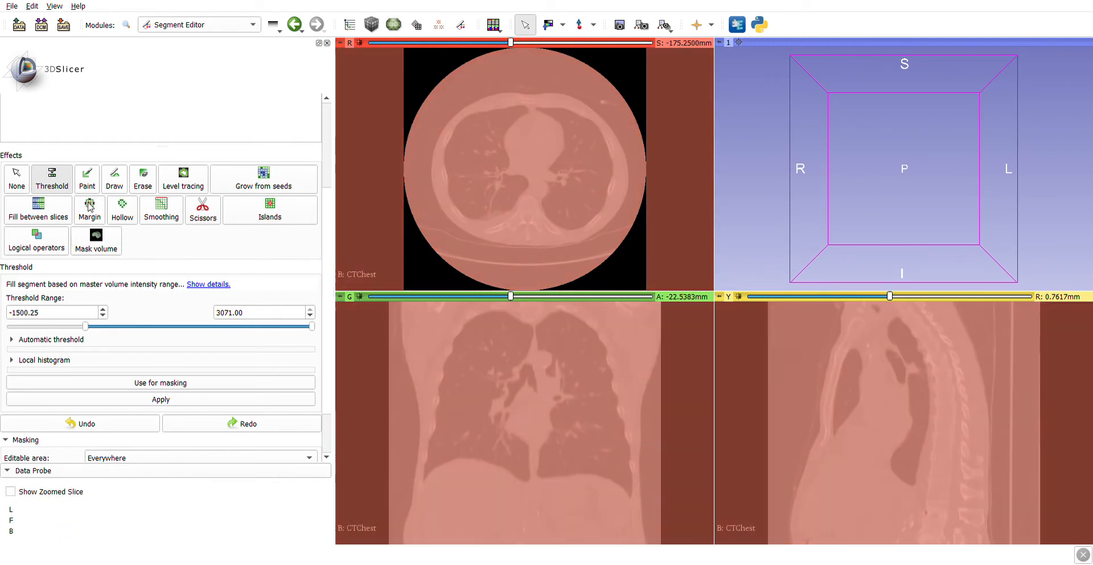
scroll(145, 200, "down", 1)
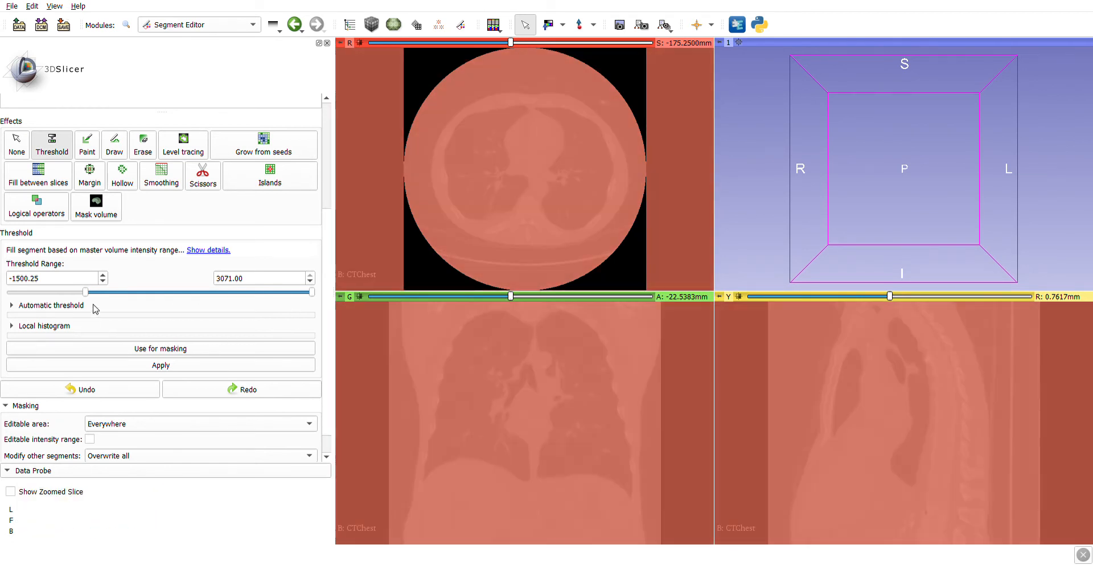
left_click_drag(87, 292, 133, 299)
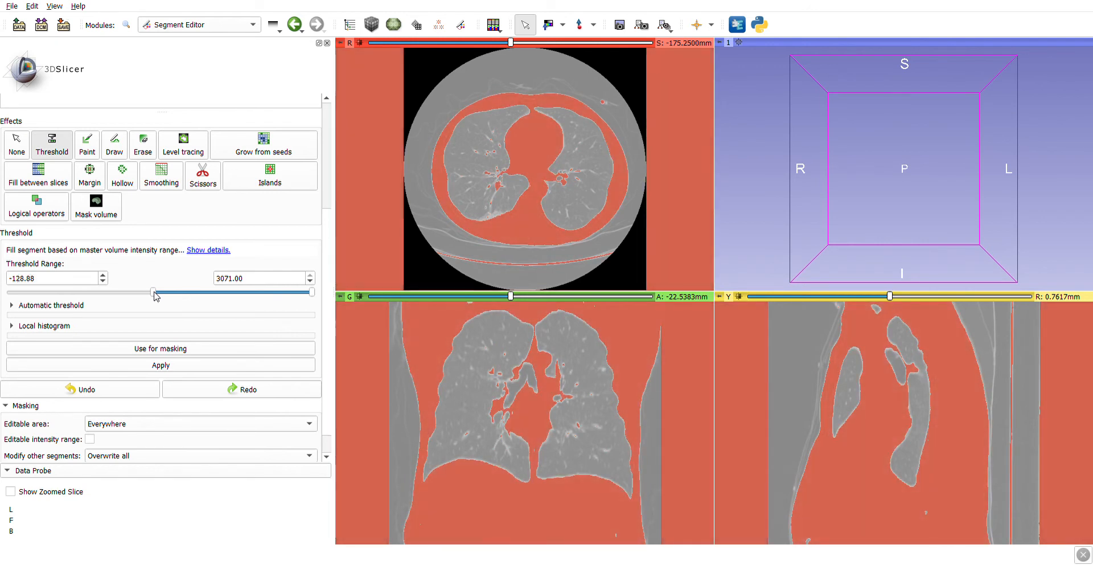
left_click_drag(155, 292, 165, 293)
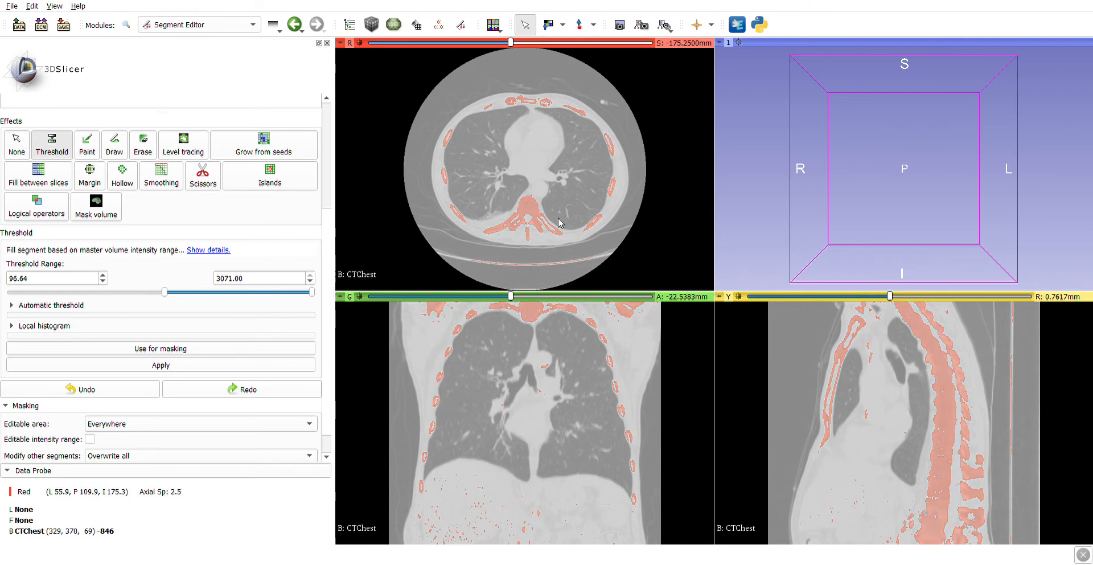
left_click(161, 365)
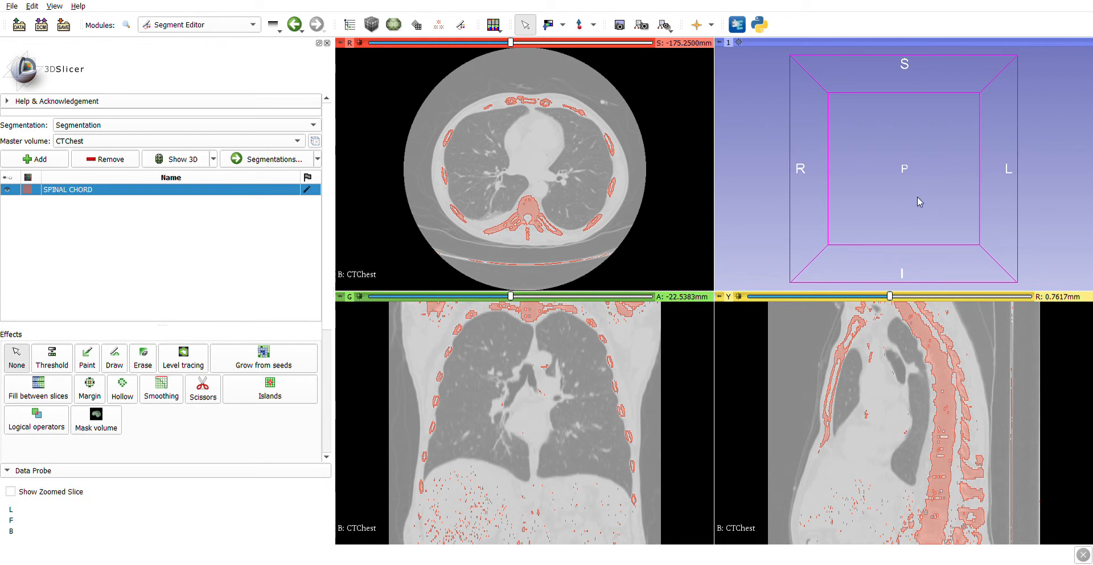
Show the segment in 3D and inspect the bone model and scanner table from several angles.
left_click(182, 165)
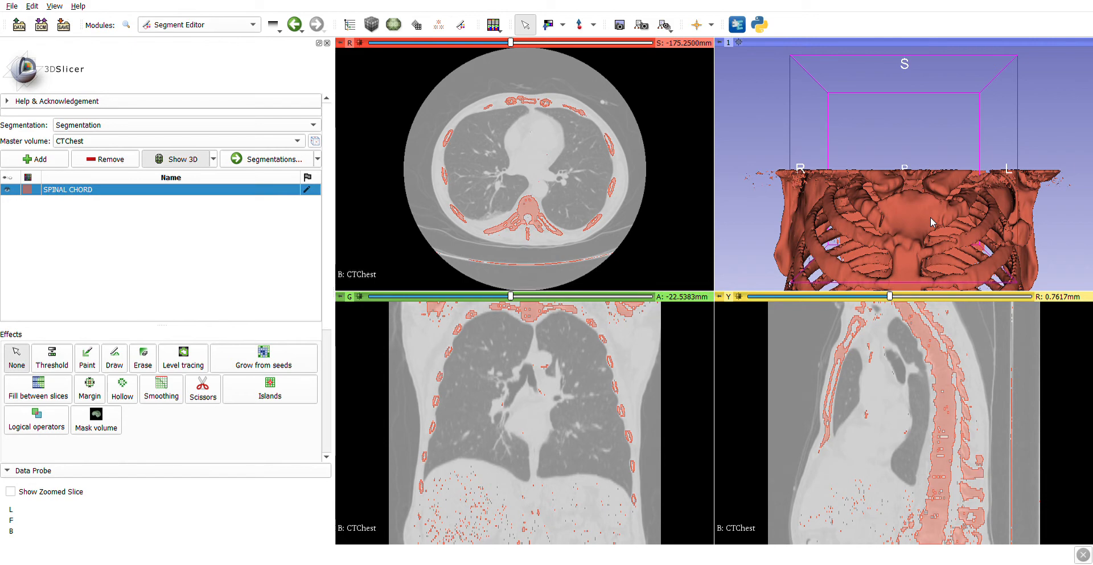
left_click_drag(928, 222, 518, 330)
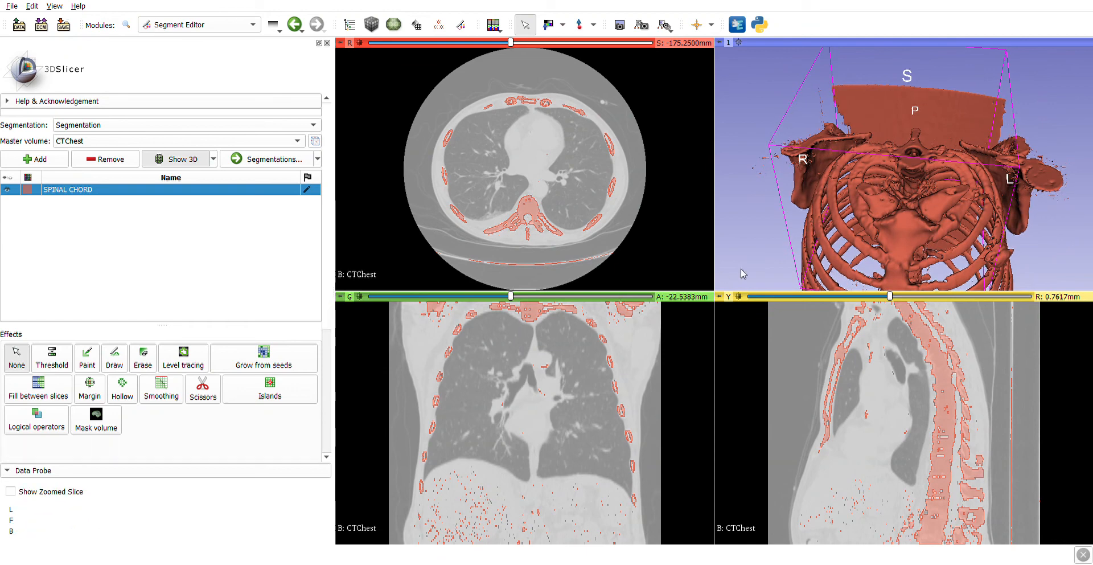
scroll(914, 185, "down", 5)
scroll(905, 200, "up", 2)
left_click_drag(916, 213, 950, 257)
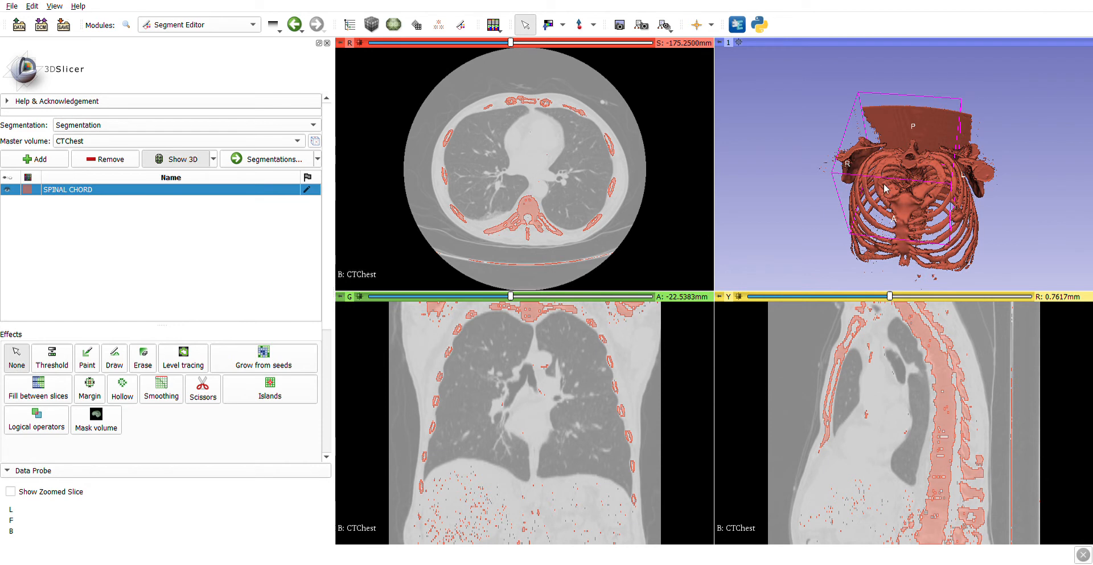
scroll(934, 215, "down", 3)
scroll(935, 215, "up", 4)
scroll(940, 216, "down", 1)
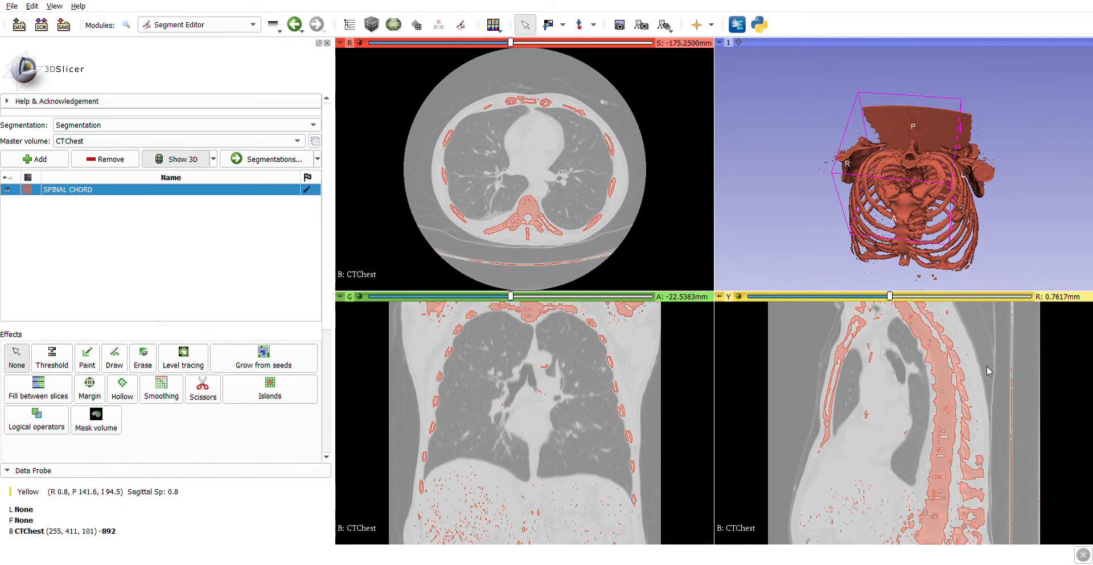
left_click_drag(963, 200, 909, 261)
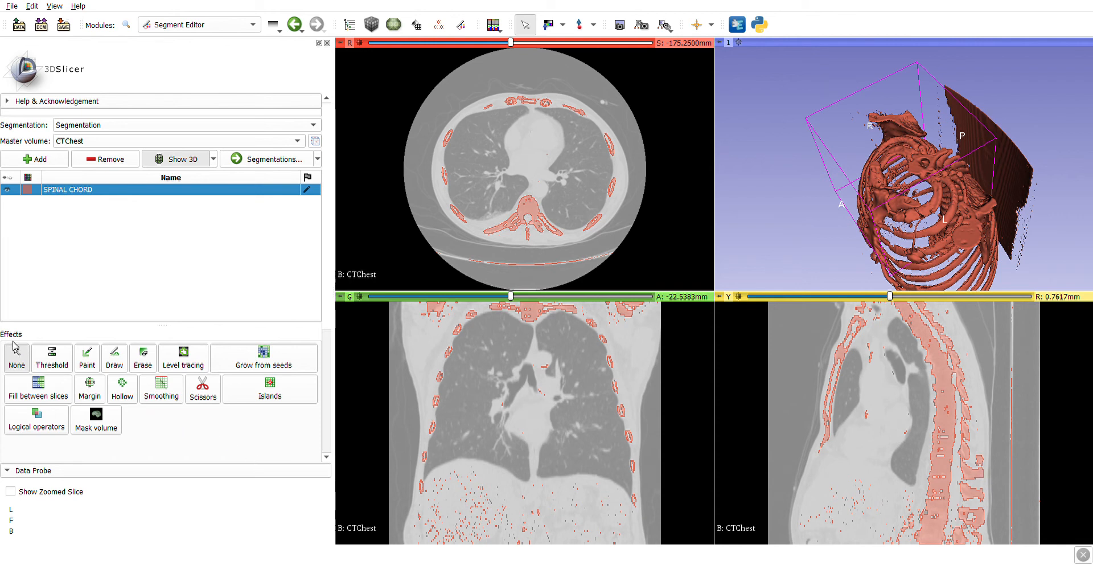
Erase the scanner table below the body with free-form Scissors in the axial slice, set to Erase inside with unlimited cut.
left_click(203, 390)
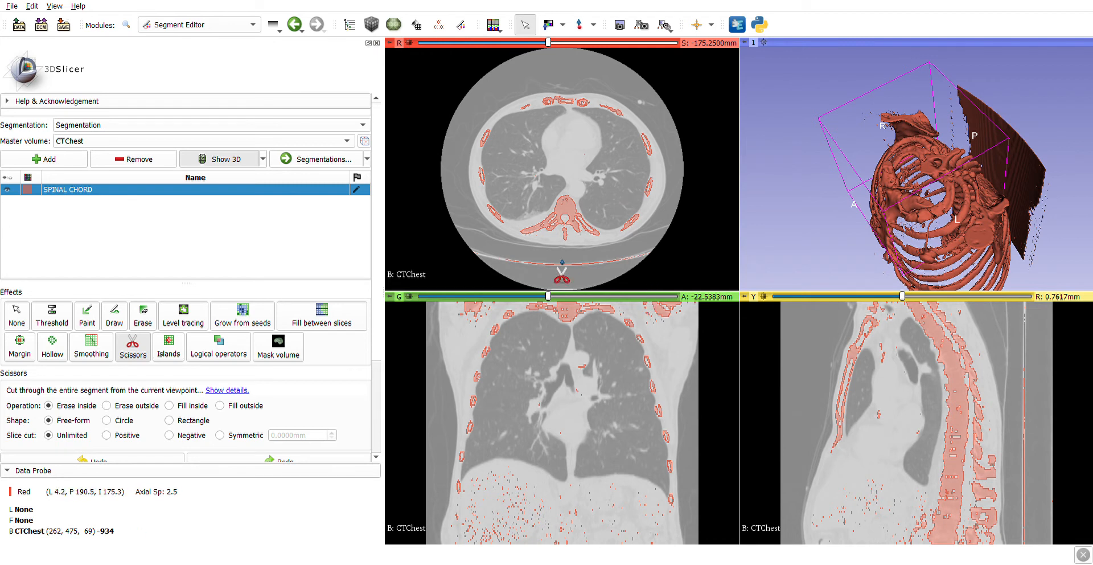
mouse_move(653, 240)
left_mouse_down()
mouse_move(571, 253)
mouse_move(490, 245)
mouse_move(468, 258)
mouse_move(497, 278)
mouse_move(652, 281)
mouse_move(667, 261)
mouse_move(662, 242)
left_mouse_up()
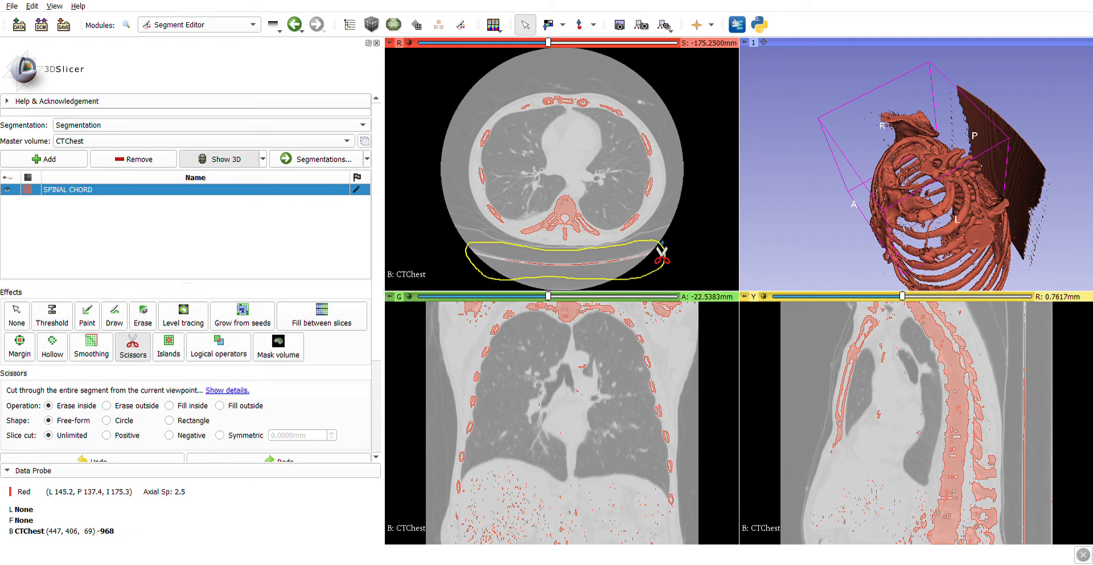
left_click_drag(662, 242, 649, 243)
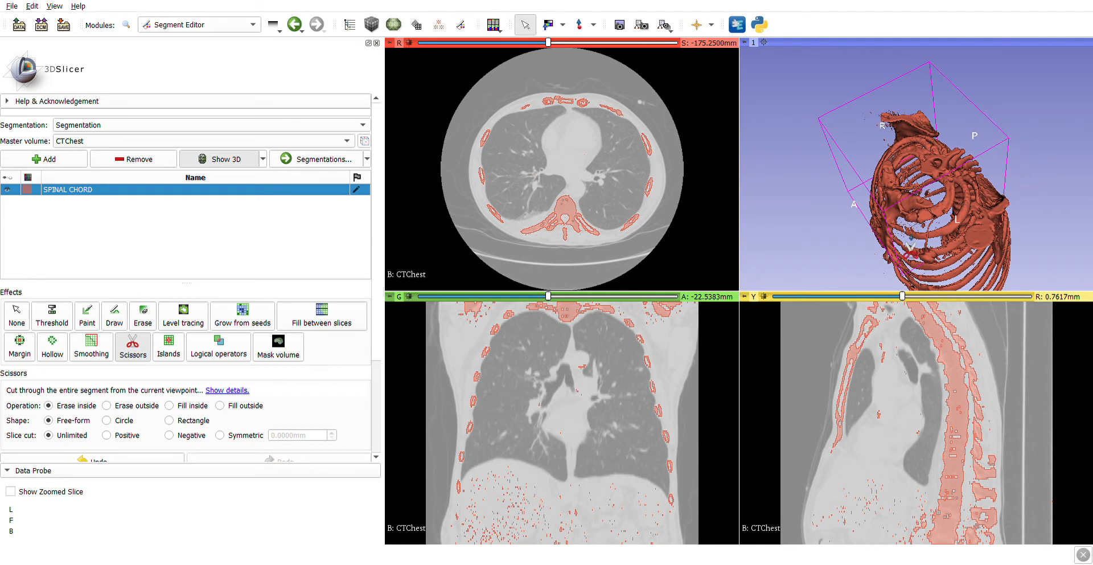
Cut away the sternum and ribs around the spine in the axial slice and erase the stray fragments in the 3D view.
mouse_move(546, 202)
left_mouse_down()
mouse_move(495, 228)
mouse_move(470, 165)
mouse_move(472, 114)
mouse_move(540, 89)
mouse_move(640, 98)
mouse_move(683, 166)
mouse_move(678, 219)
mouse_move(634, 237)
mouse_move(586, 196)
mouse_move(558, 206)
left_mouse_up()
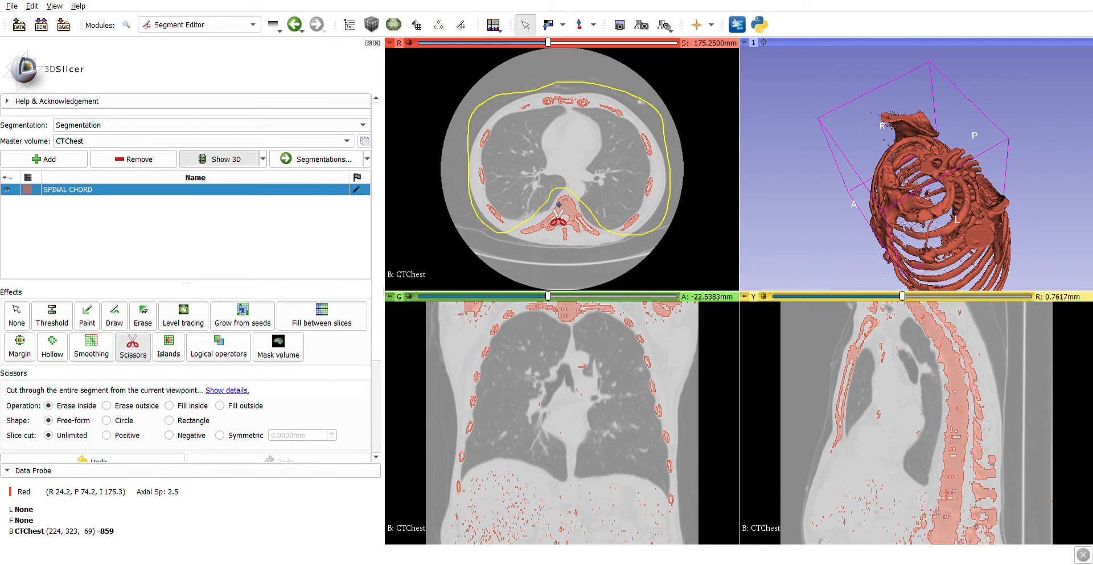
left_click_drag(559, 206, 546, 209)
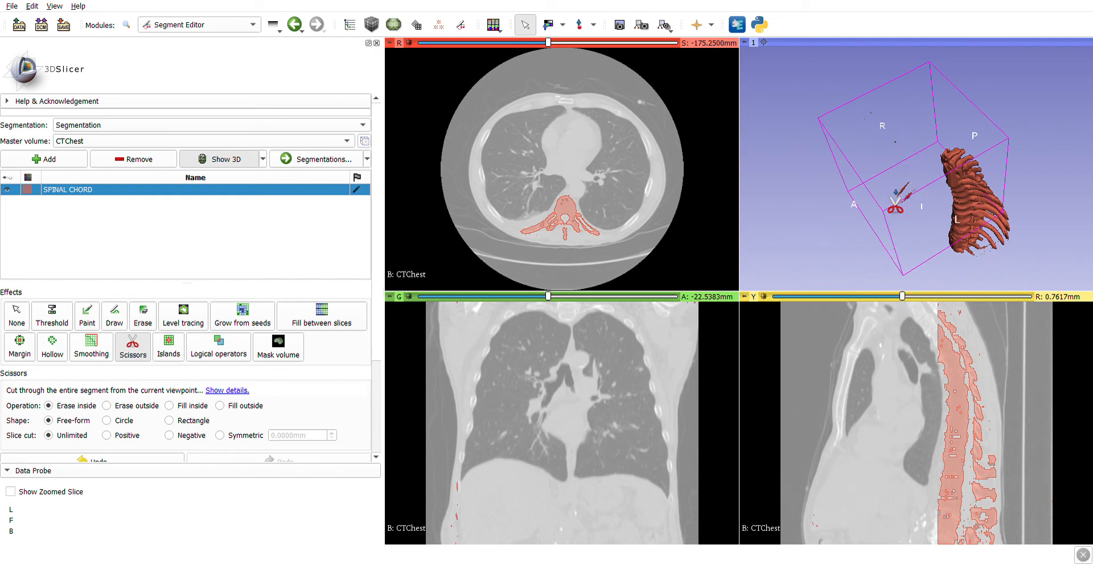
mouse_move(922, 152)
left_mouse_down()
mouse_move(899, 146)
mouse_move(897, 208)
mouse_move(898, 225)
mouse_move(923, 234)
mouse_move(938, 227)
mouse_move(939, 197)
mouse_move(928, 161)
mouse_move(906, 141)
left_mouse_up()
mouse_move(879, 102)
left_mouse_down()
mouse_move(857, 123)
mouse_move(869, 153)
mouse_move(888, 139)
mouse_move(887, 121)
left_mouse_up()
key("Escape")
Erase the ribs projecting from the patient's left side of the spine in the 3D view with Scissors.
left_click_drag(941, 192, 978, 245)
scroll(978, 246, "up", 2)
scroll(978, 246, "down", 2)
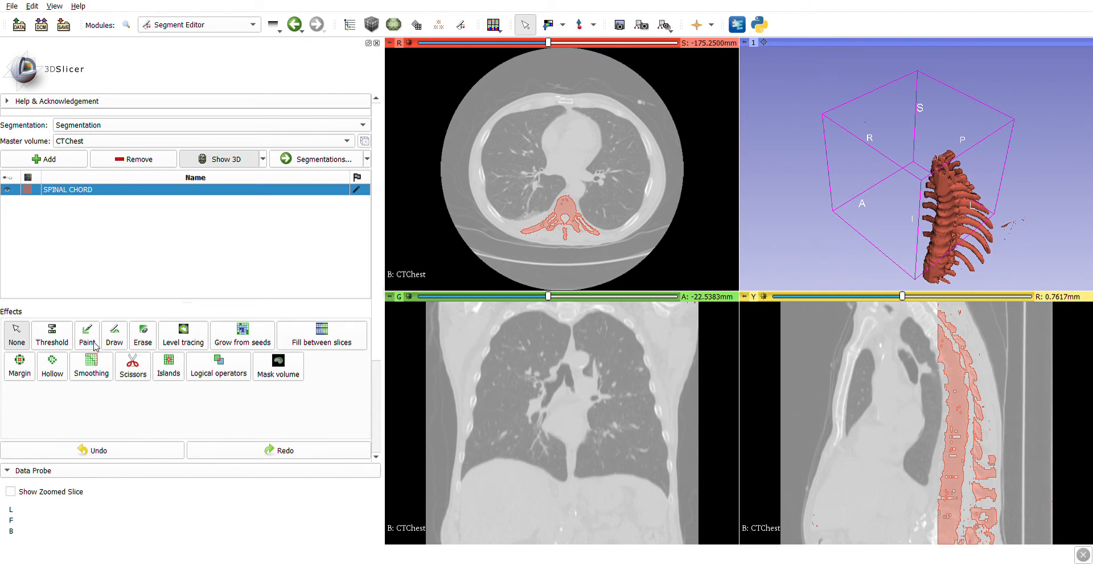
left_click(133, 367)
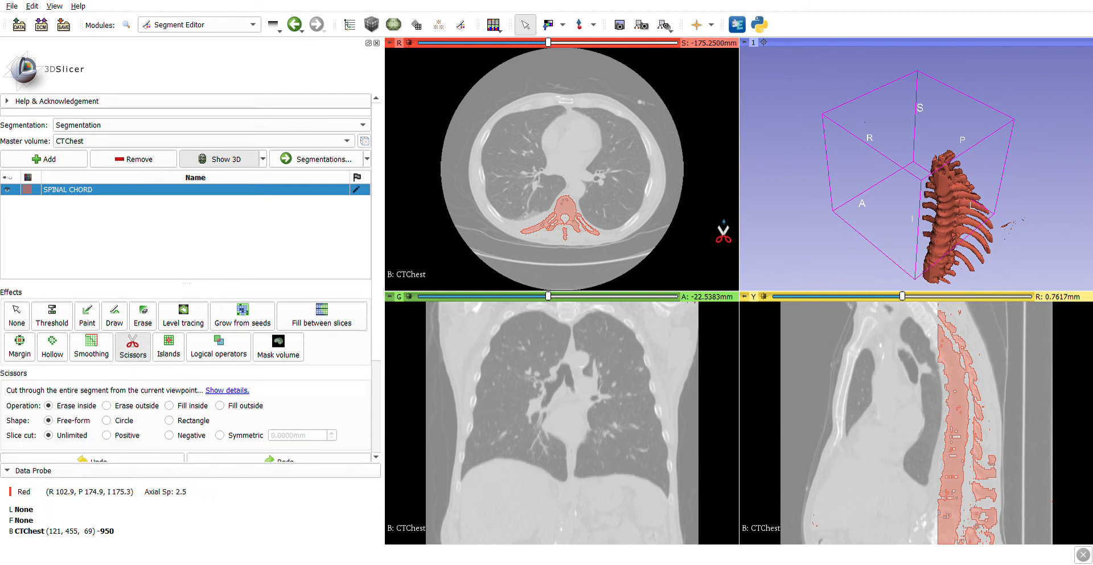
mouse_move(1001, 185)
left_mouse_down()
mouse_move(972, 276)
mouse_move(1020, 274)
mouse_move(1044, 219)
mouse_move(1005, 169)
mouse_move(985, 172)
mouse_move(969, 277)
mouse_move(1005, 280)
mouse_move(1012, 181)
mouse_move(992, 153)
mouse_move(981, 159)
left_mouse_up()
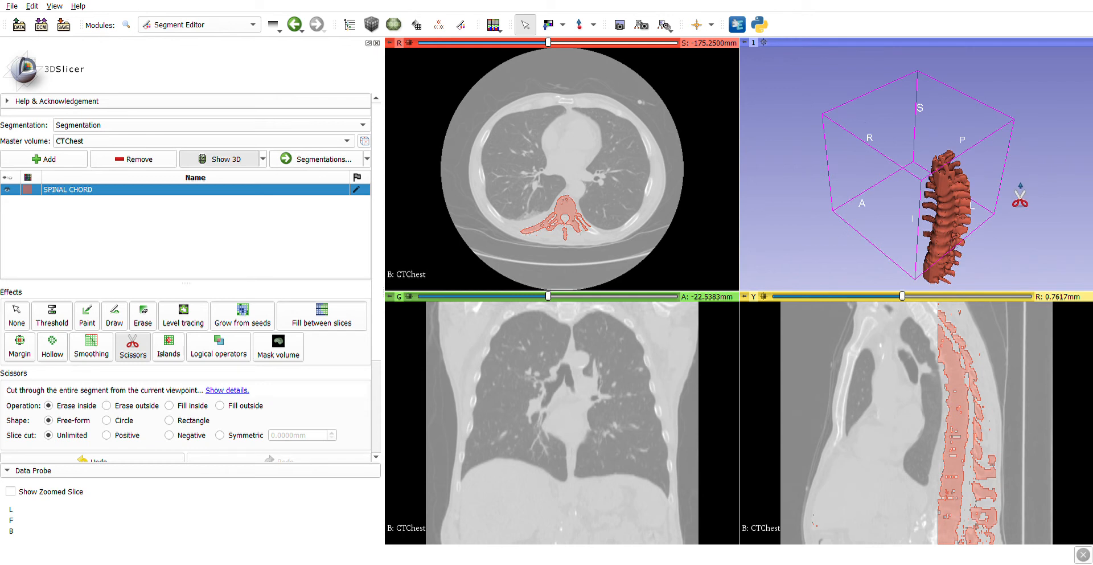
Erase the ribs on the patient's right side of the spine with Scissors, including the remaining lower ones.
key("Escape")
left_click_drag(964, 199, 726, 189)
scroll(896, 195, "down", 3)
scroll(896, 198, "up", 2)
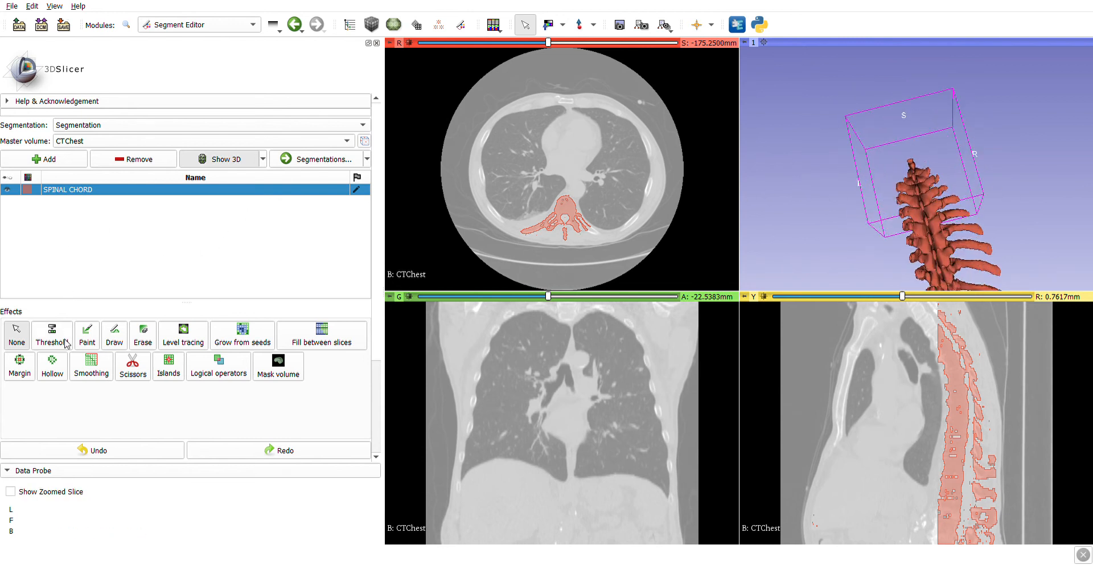
left_click(132, 367)
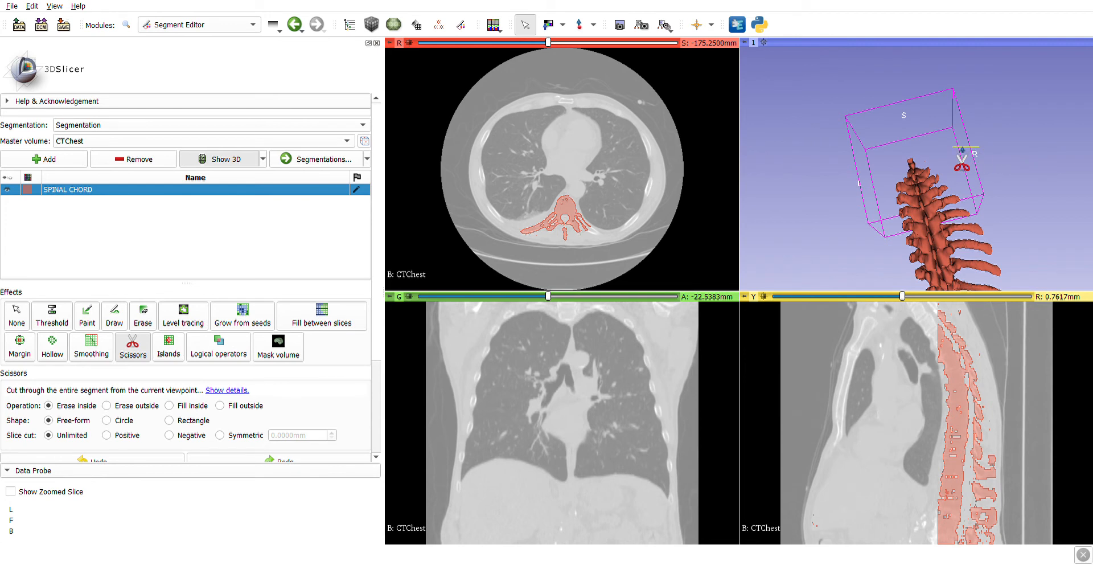
mouse_move(951, 178)
left_mouse_down()
mouse_move(971, 266)
mouse_move(988, 280)
mouse_move(1018, 278)
mouse_move(1020, 228)
mouse_move(996, 155)
mouse_move(976, 155)
left_mouse_up()
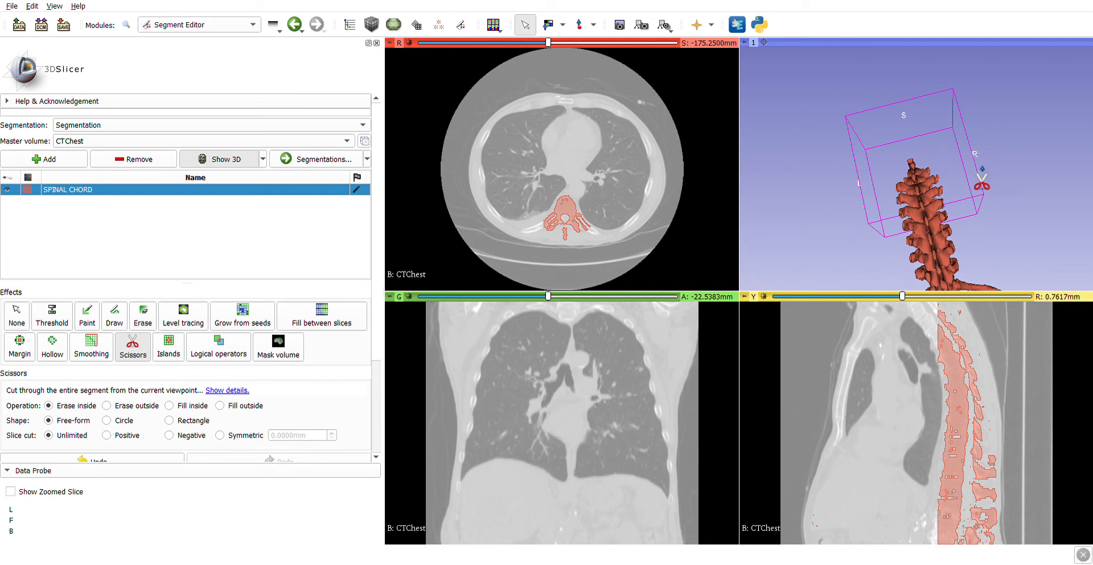
scroll(980, 188, "down", 3)
scroll(979, 188, "up", 2)
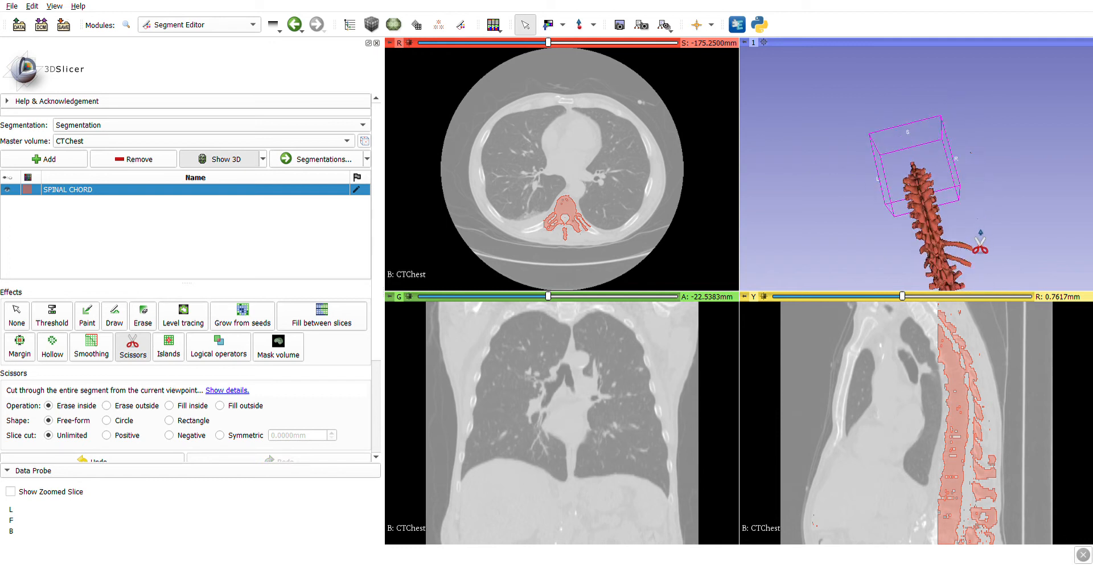
mouse_move(973, 245)
left_mouse_down()
mouse_move(950, 244)
mouse_move(988, 278)
mouse_move(998, 257)
mouse_move(980, 233)
left_mouse_up()
Cut off the bony piece projecting above the topmost vertebra with free-form Scissors in the 3D view.
scroll(985, 233, "down", 1)
scroll(984, 232, "up", 10)
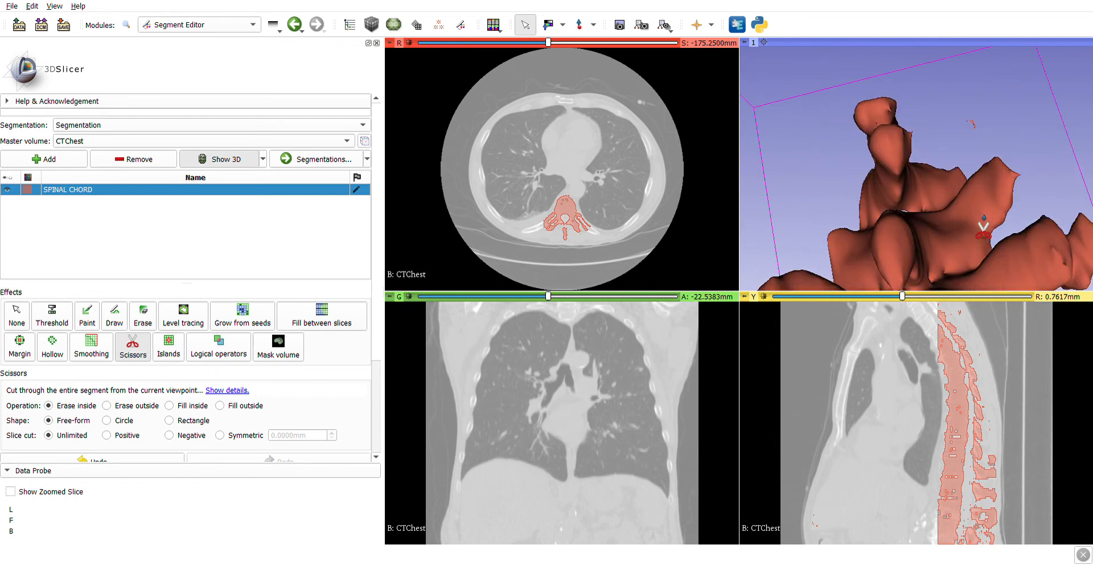
scroll(984, 228, "down", 3)
scroll(984, 228, "up", 3)
mouse_move(1004, 128)
left_mouse_down()
mouse_move(975, 110)
mouse_move(962, 142)
mouse_move(1011, 139)
mouse_move(990, 121)
left_mouse_up()
mouse_move(930, 88)
left_mouse_down()
mouse_move(868, 85)
mouse_move(823, 118)
mouse_move(836, 187)
mouse_move(886, 210)
mouse_move(946, 182)
mouse_move(950, 115)
mouse_move(936, 102)
left_mouse_up()
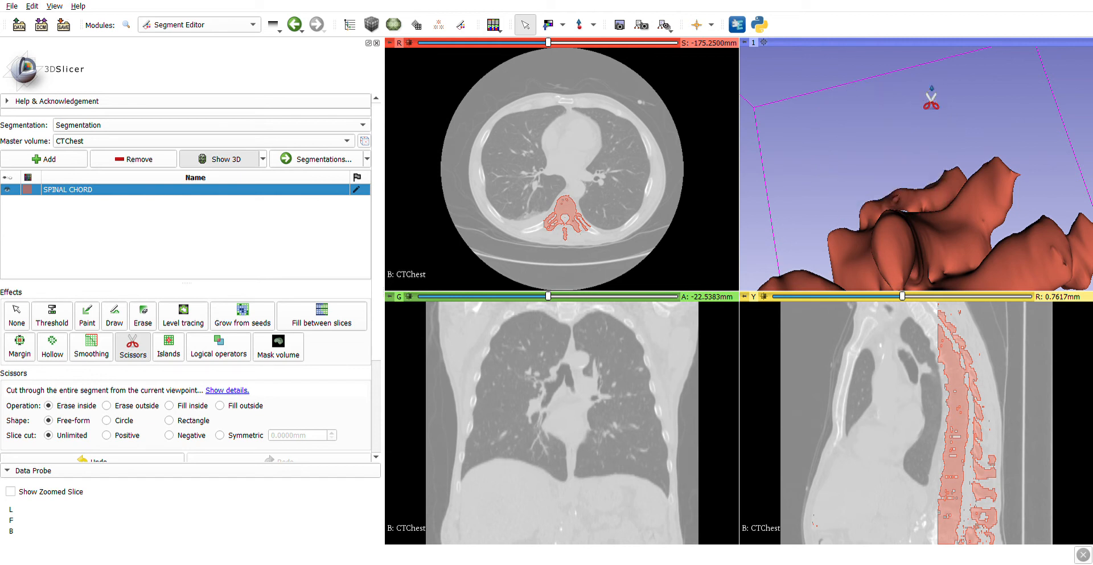
Trim the raised ridge behind the tall projection on the topmost vertebra with Scissors.
scroll(953, 156, "down", 6)
scroll(953, 157, "up", 4)
scroll(953, 159, "up", 3)
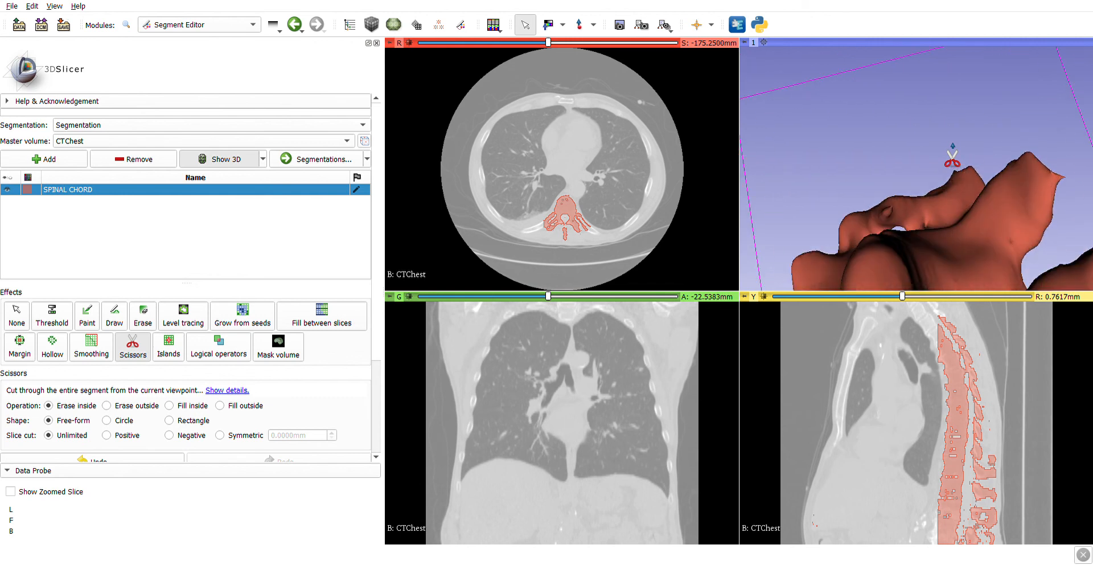
mouse_move(968, 144)
left_mouse_down()
mouse_move(848, 191)
mouse_move(838, 220)
mouse_move(856, 246)
mouse_move(986, 209)
mouse_move(994, 181)
mouse_move(967, 149)
left_mouse_up()
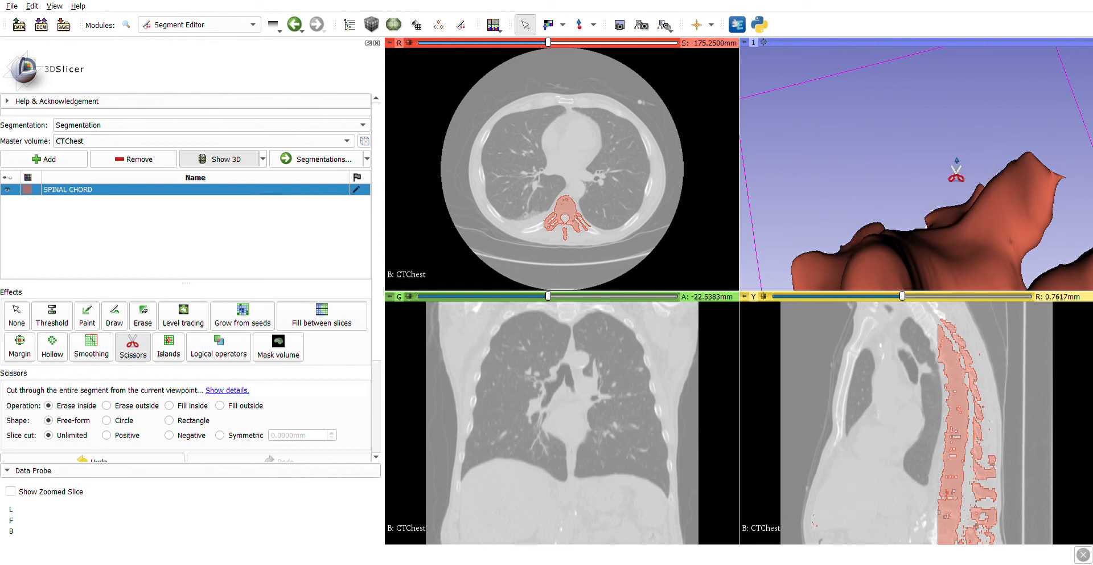
Erase the tall pointed projection on the patient's right side of the topmost vertebra.
scroll(957, 174, "down", 5)
scroll(957, 168, "up", 6)
scroll(970, 154, "down", 2)
mouse_move(998, 154)
left_mouse_down()
mouse_move(950, 155)
mouse_move(960, 200)
mouse_move(977, 215)
mouse_move(1003, 203)
mouse_move(999, 158)
mouse_move(996, 178)
left_mouse_up()
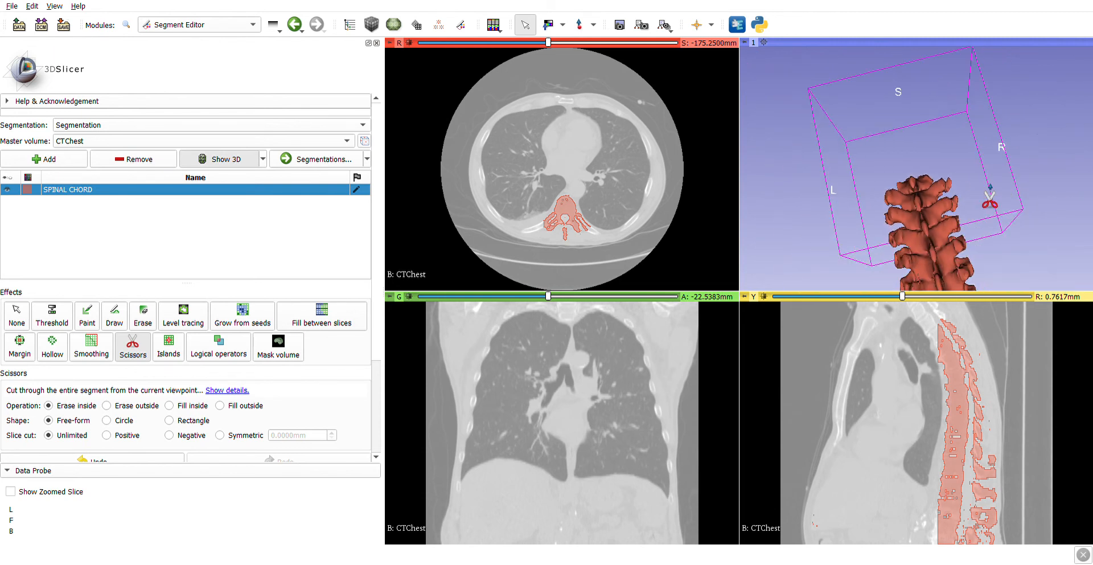
Erase the protruding rib remnants on the patient's right side of the upper vertebrae with free-form Scissors in the 3D view.
scroll(990, 199, "down", 2)
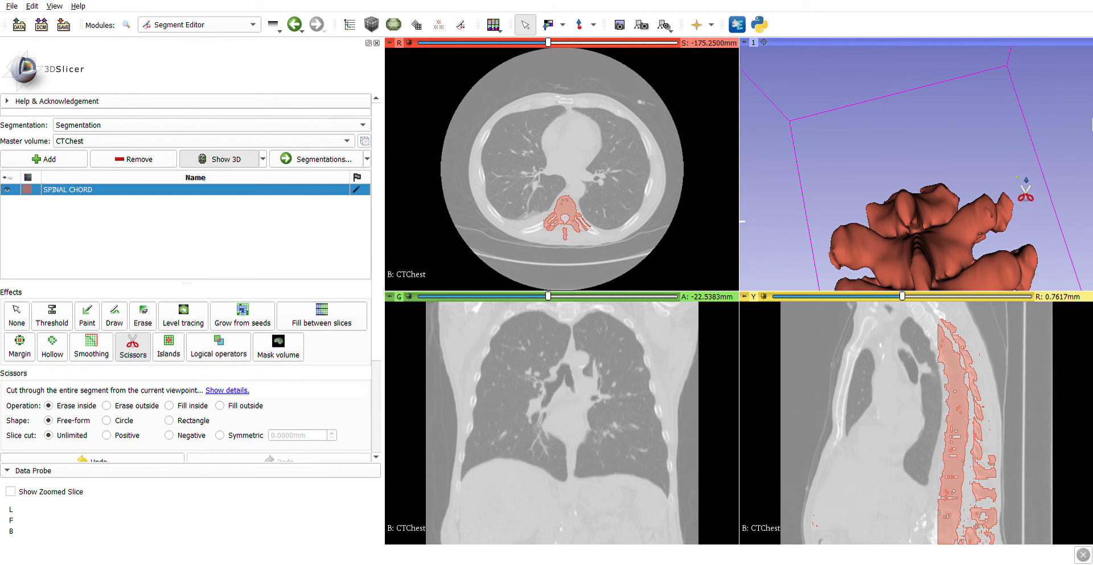
left_click_drag(1010, 183, 1009, 196)
mouse_move(1021, 246)
left_mouse_down()
mouse_move(1037, 210)
mouse_move(1029, 194)
left_mouse_up()
scroll(1024, 193, "down", 3)
scroll(1024, 192, "up", 3)
scroll(1024, 192, "down", 2)
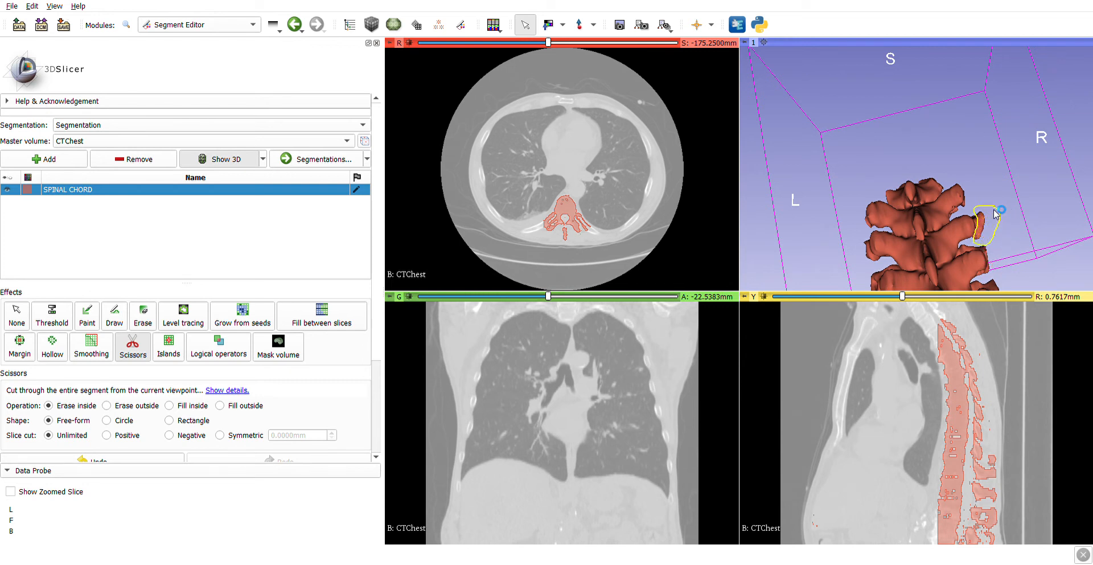
Inspect the trimmed spine in 3D from behind and from its left side for leftover rib pieces and loose fragments.
scroll(1005, 218, "down", 5)
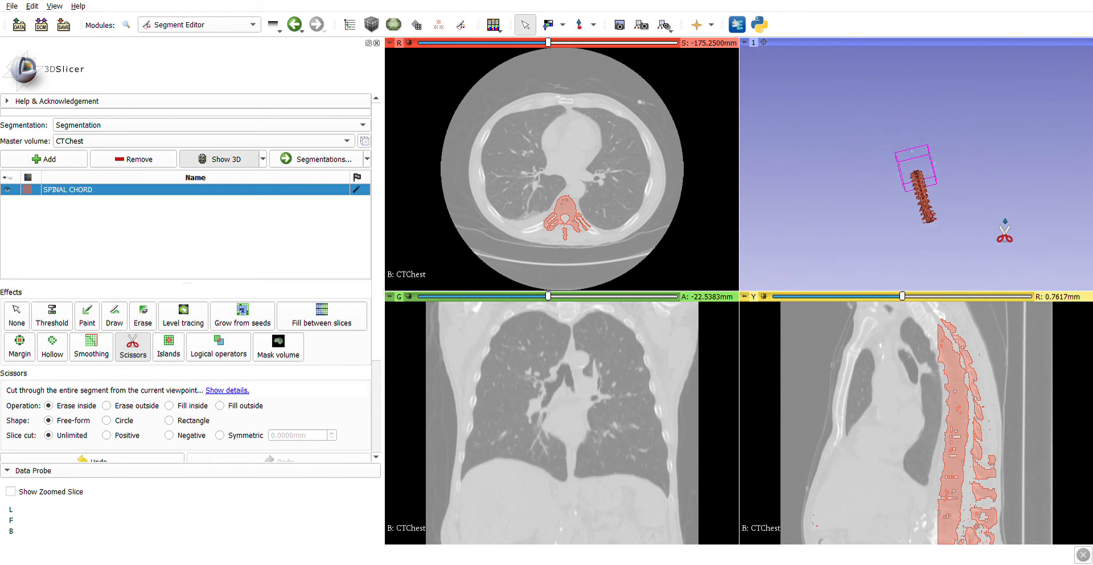
scroll(1002, 233, "up", 6)
scroll(1002, 233, "down", 3)
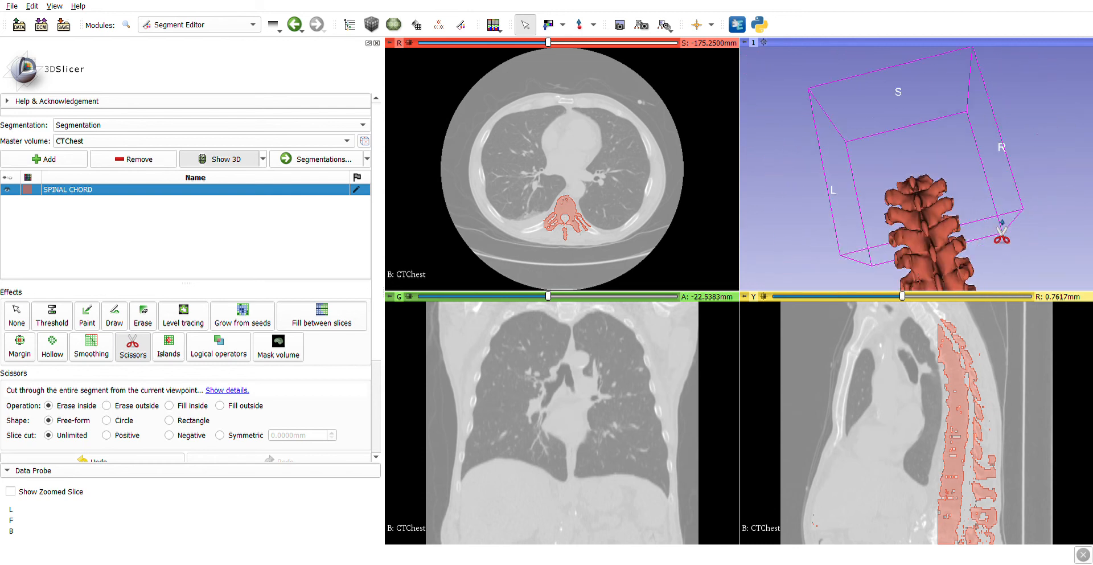
scroll(1003, 234, "down", 2)
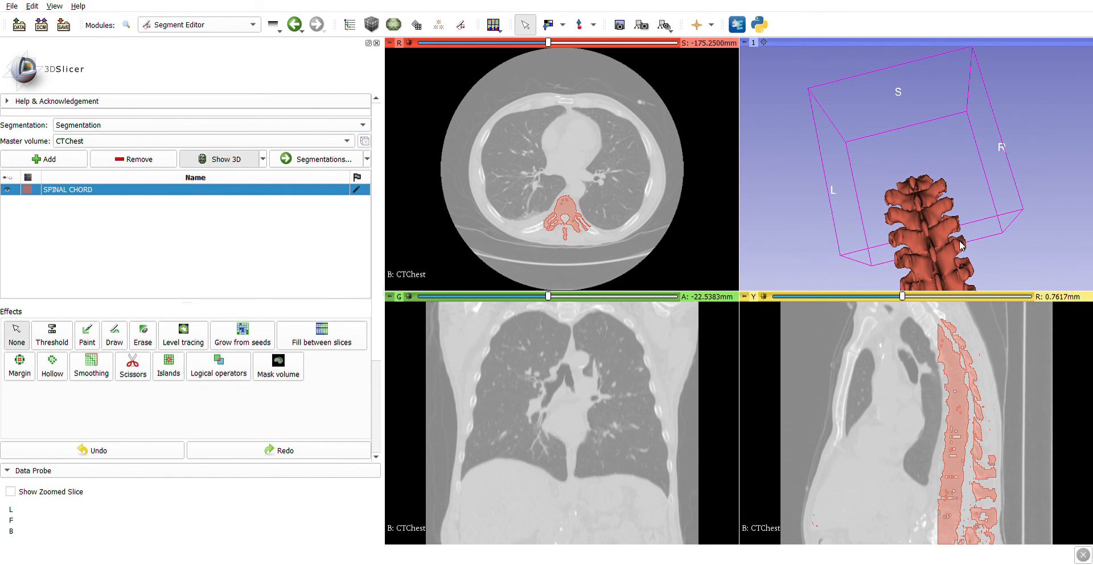
left_click_drag(960, 242, 815, 210)
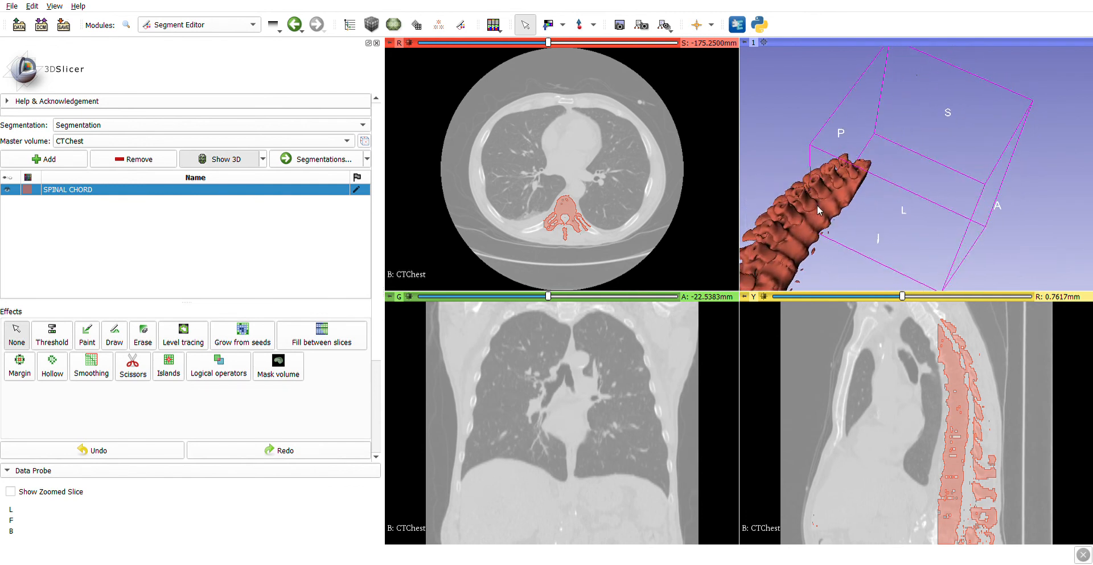
scroll(815, 223, "down", 3)
scroll(815, 231, "up", 5)
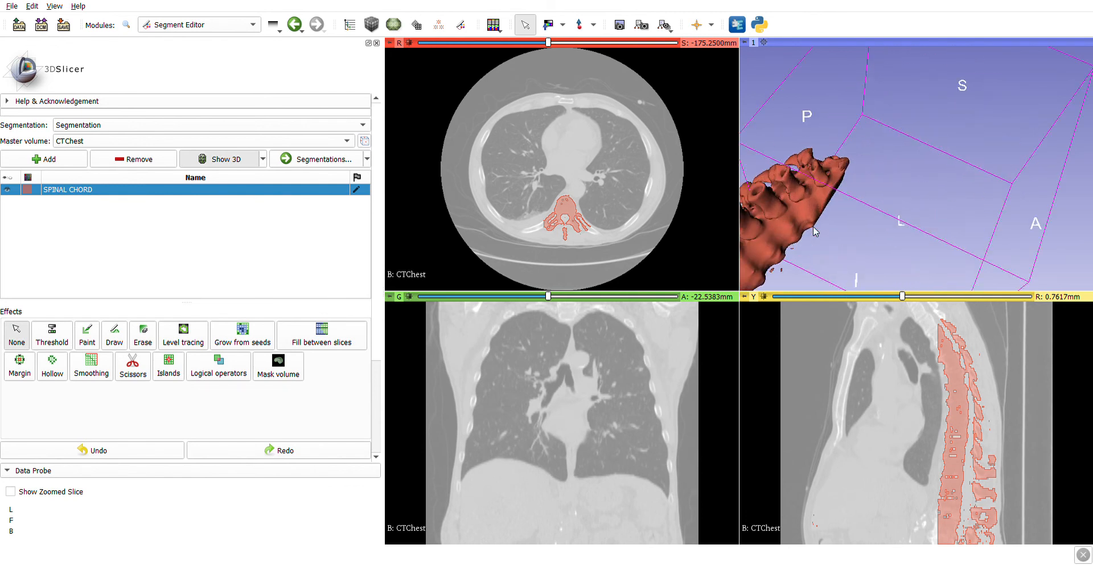
scroll(815, 231, "down", 3)
scroll(815, 230, "up", 5)
left_click_drag(812, 231, 849, 192)
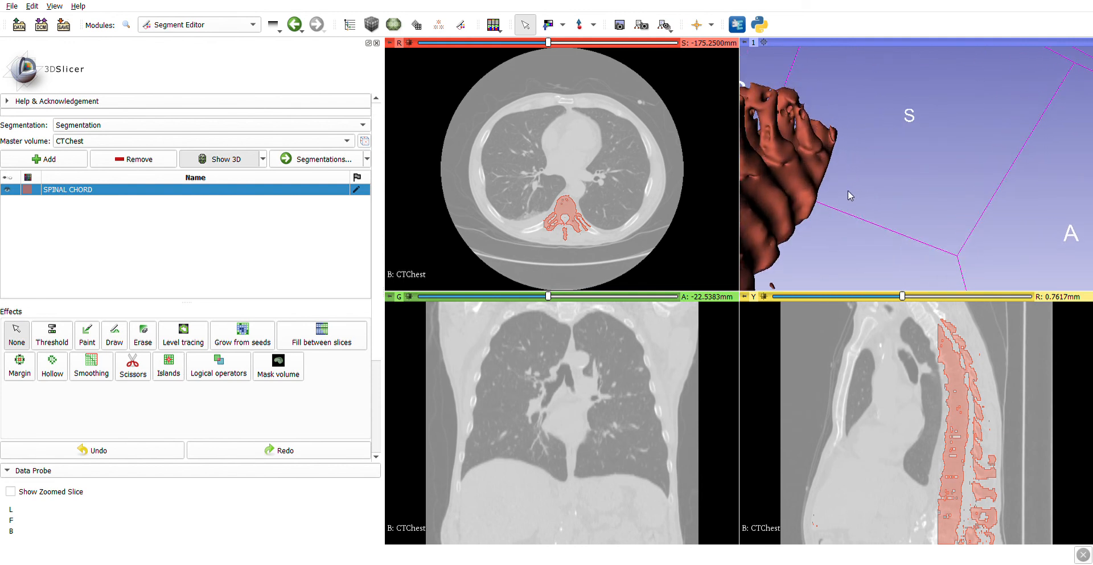
scroll(865, 171, "up", 5)
scroll(875, 169, "down", 4)
scroll(873, 167, "up", 4)
scroll(873, 167, "down", 5)
left_click_drag(863, 193, 884, 220)
scroll(925, 171, "down", 5)
scroll(888, 221, "up", 10)
scroll(898, 218, "down", 5)
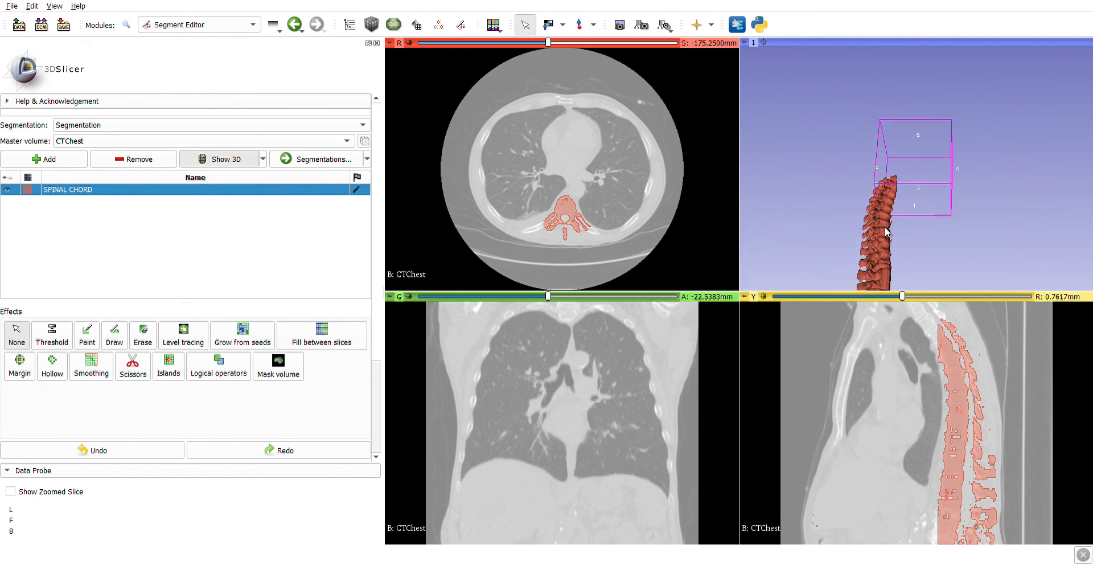
scroll(886, 230, "up", 3)
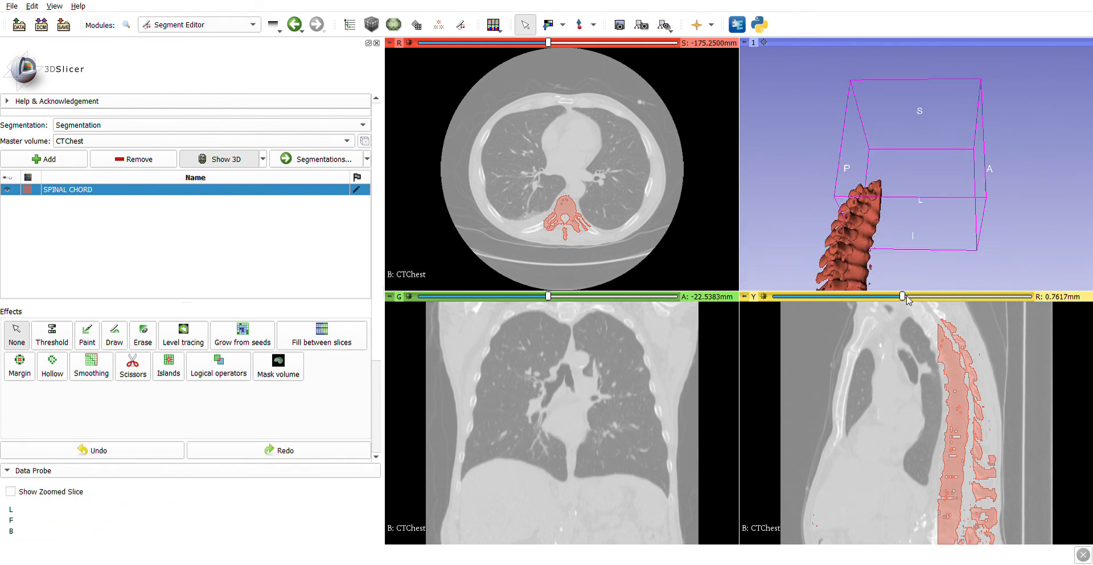
Move the sagittal slice to R -13.7110 mm and erase stray bits along the spine's front edge with free-form Scissors.
left_click_drag(902, 297, 894, 304)
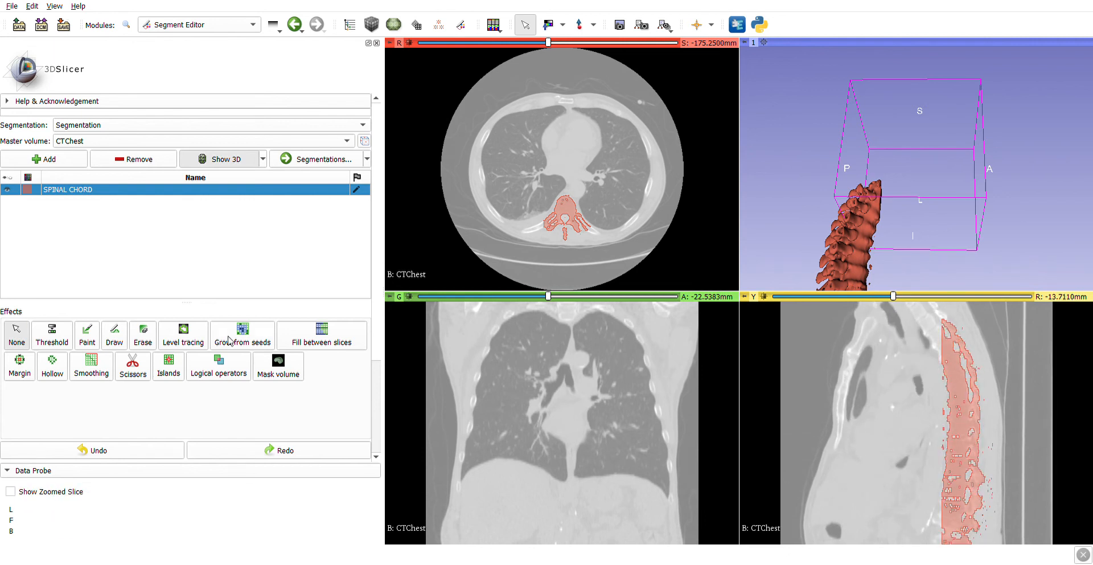
left_click(129, 375)
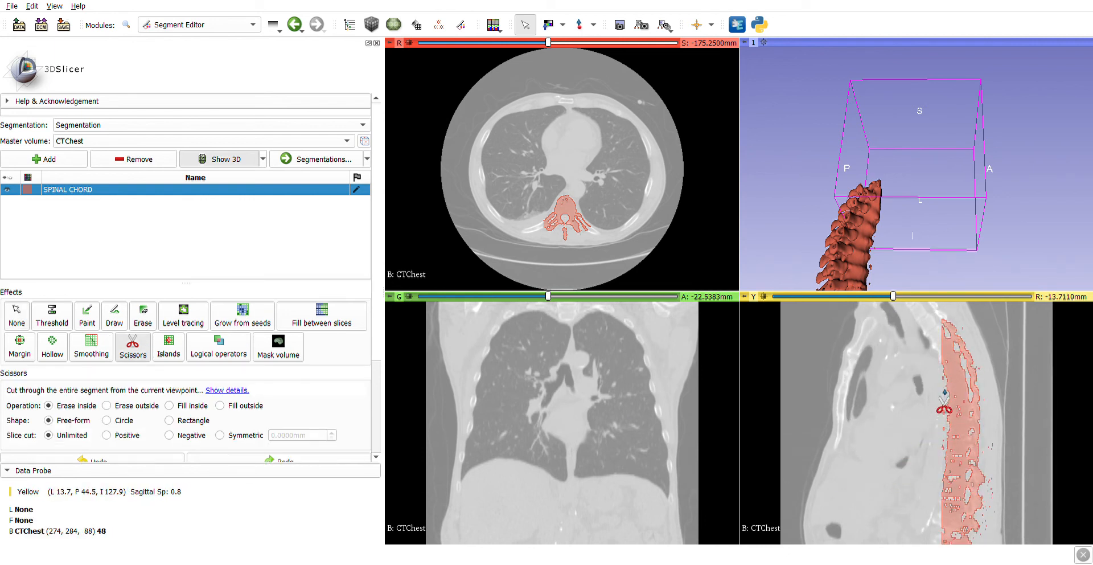
left_click_drag(951, 415, 952, 470)
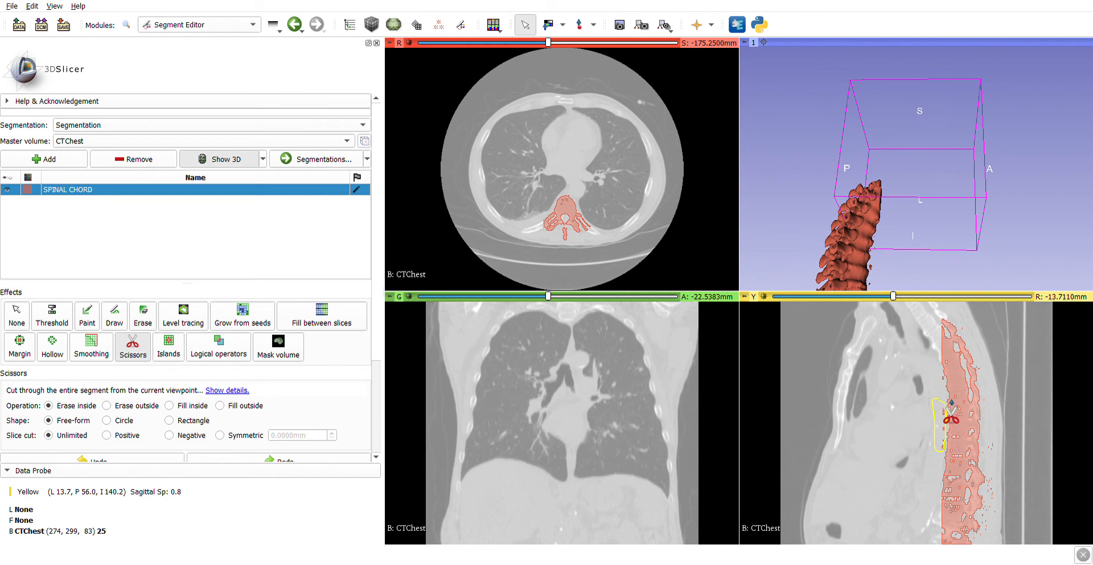
mouse_move(939, 399)
left_mouse_down()
mouse_move(948, 382)
mouse_move(954, 393)
left_mouse_up()
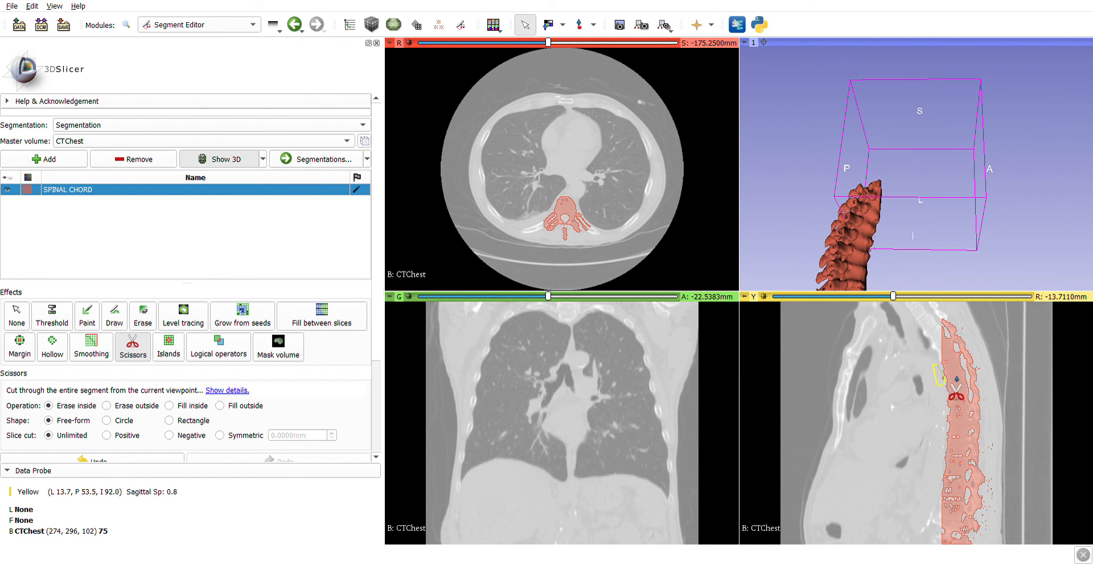
left_click_drag(947, 375, 938, 368)
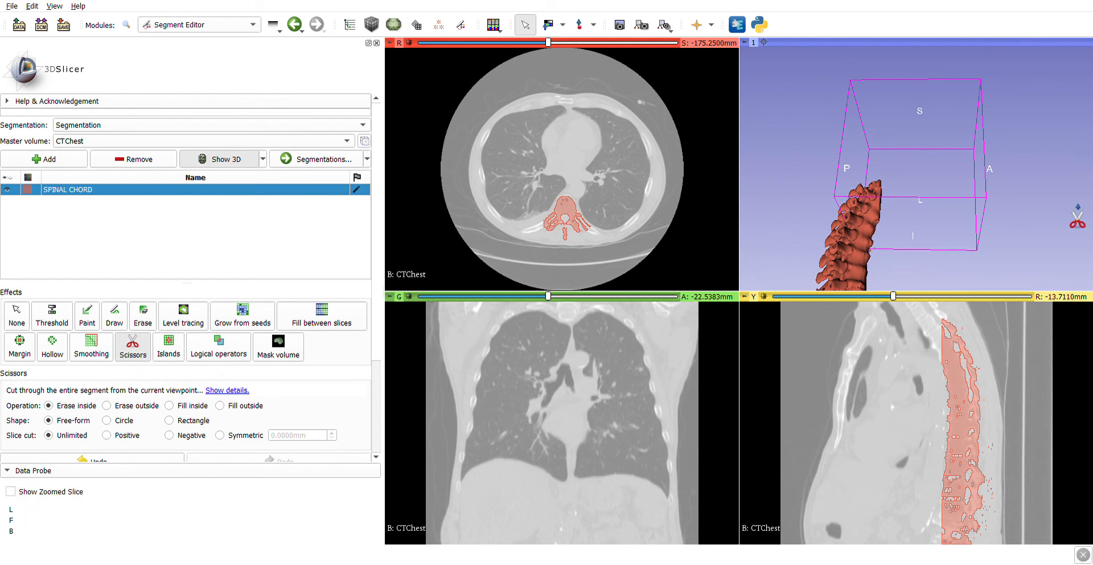
Try to erase the scattered specks behind the lower spine with Scissors in the sagittal slice, and undo the cut.
mouse_move(1000, 438)
left_mouse_down()
mouse_move(984, 436)
mouse_move(999, 489)
left_mouse_up()
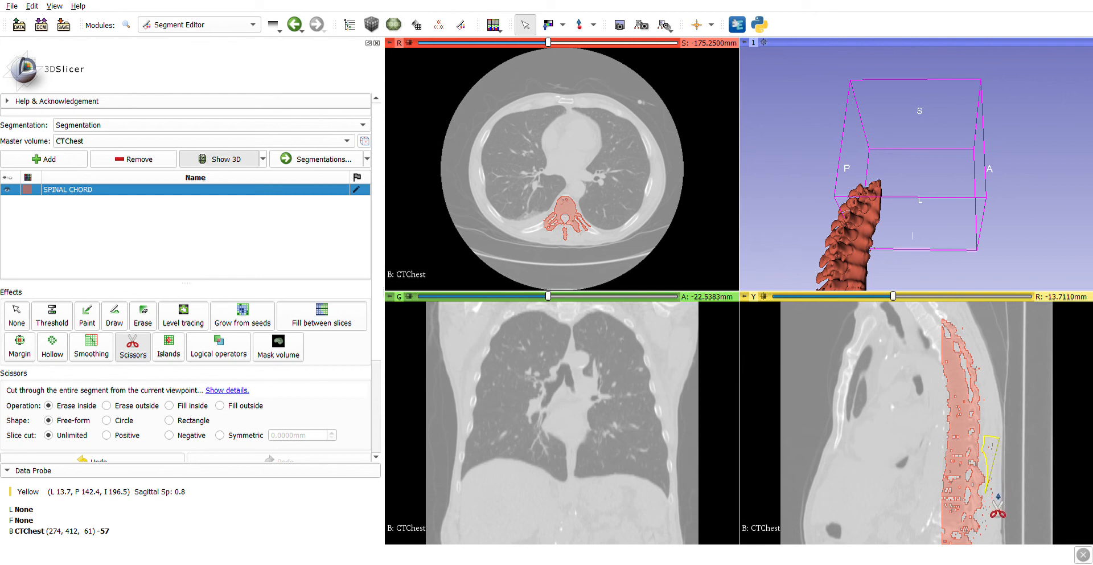
mouse_move(995, 520)
left_mouse_down()
mouse_move(1003, 529)
mouse_move(1022, 515)
mouse_move(1024, 448)
mouse_move(1004, 445)
left_mouse_up()
scroll(988, 253, "down", 3)
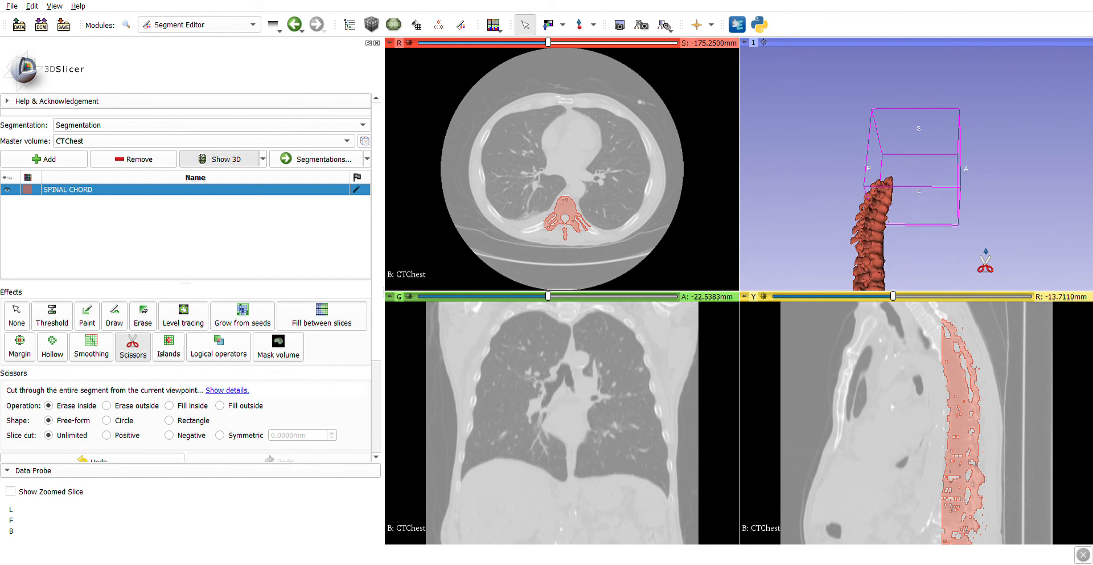
scroll(986, 264, "down", 2)
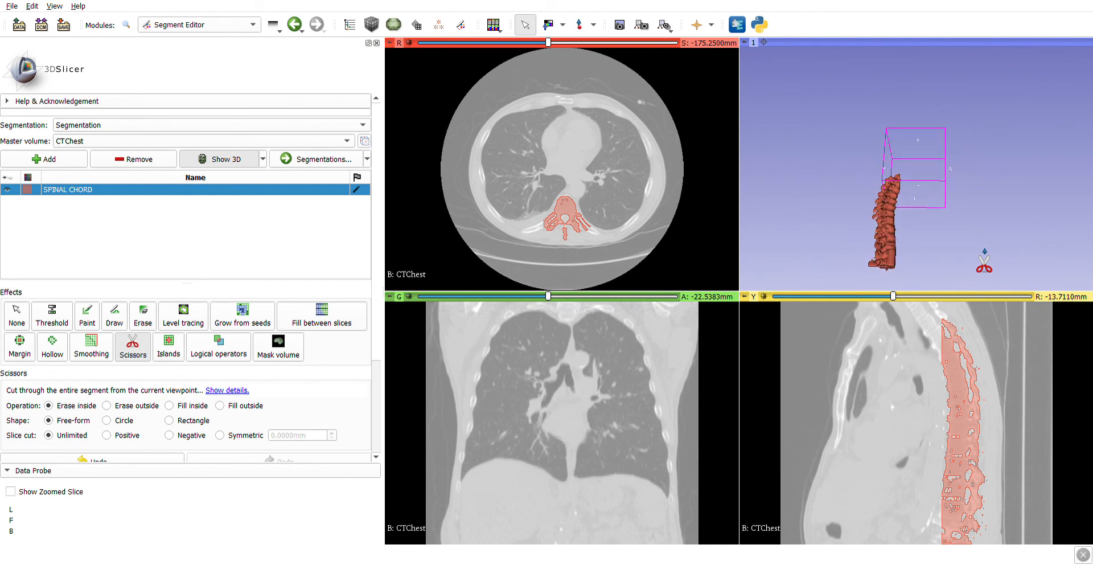
scroll(215, 337, "down", 2)
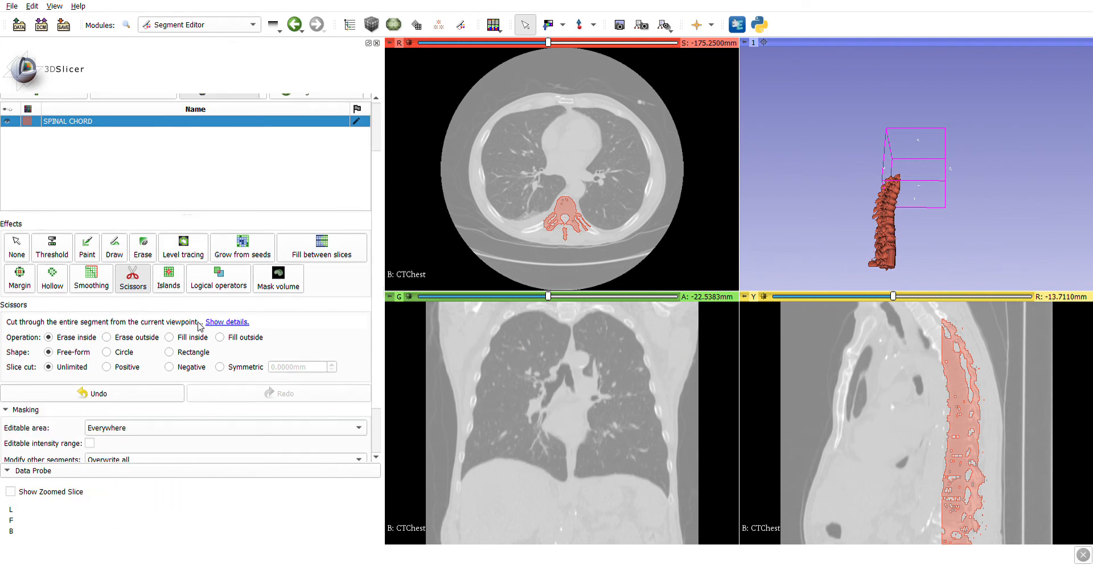
left_click(126, 394)
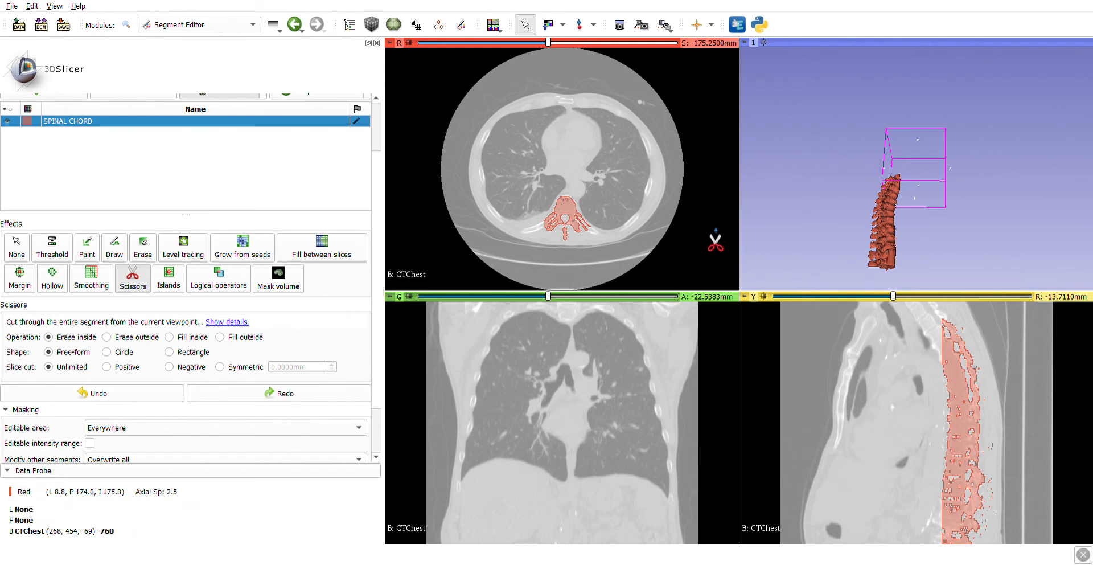
Leave Scissors and examine the segmented spine in 3D from all sides, close up and at full length.
key("Escape")
mouse_move(933, 209)
left_mouse_down()
mouse_move(833, 220)
mouse_move(578, 166)
mouse_move(924, 212)
left_mouse_up()
scroll(919, 218, "up", 9)
scroll(918, 218, "down", 9)
left_click_drag(897, 248, 386, 107)
scroll(865, 228, "up", 5)
scroll(864, 229, "down", 5)
scroll(906, 252, "up", 5)
scroll(904, 255, "down", 7)
left_click_drag(953, 203, 666, 222)
scroll(955, 252, "up", 5)
scroll(955, 253, "down", 8)
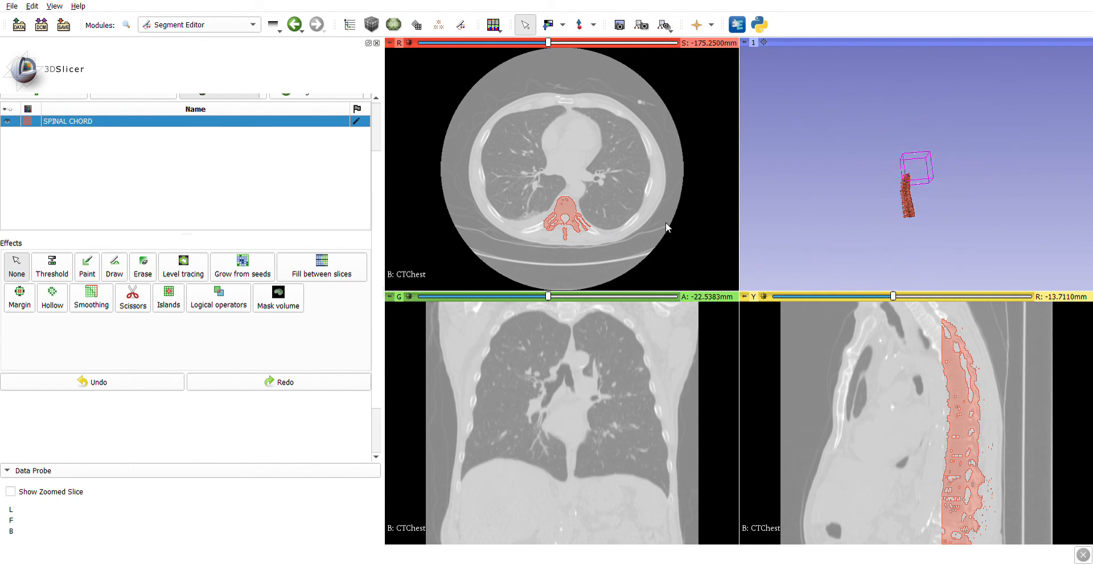
scroll(925, 221, "up", 4)
left_click_drag(889, 232, 648, 240)
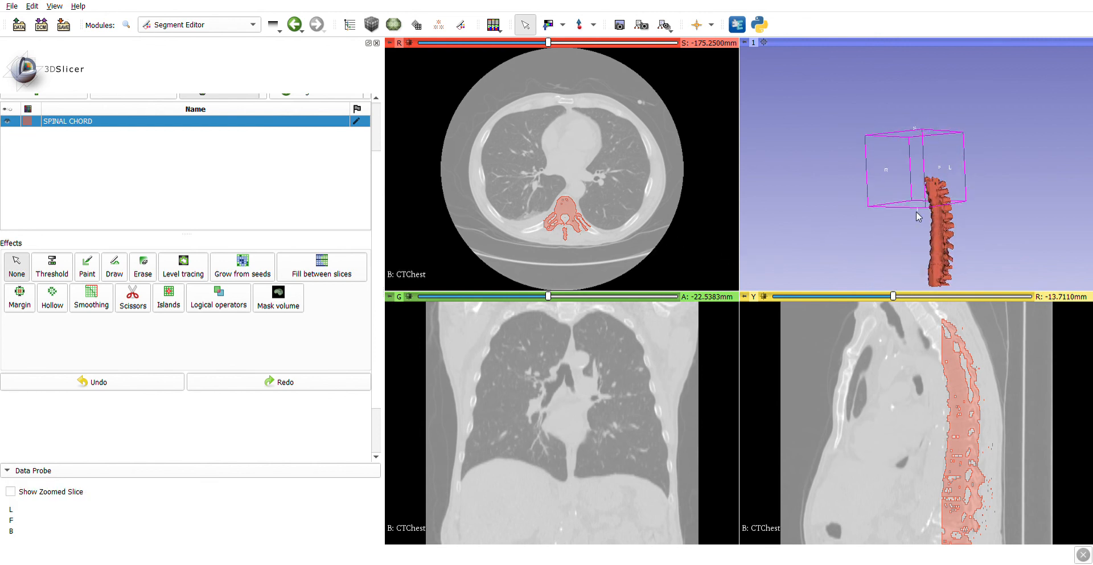
left_click_drag(949, 222, 877, 227)
scroll(996, 234, "down", 4)
scroll(995, 235, "up", 3)
scroll(995, 236, "up", 2)
scroll(995, 236, "down", 2)
left_click_drag(993, 236, 855, 214)
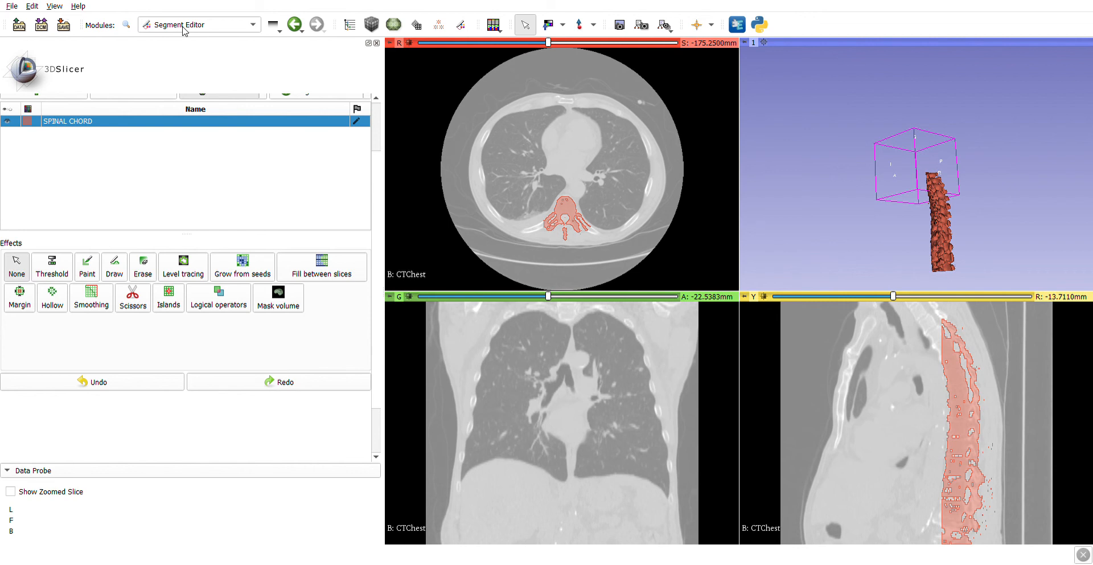
Open the Segmentations module and set the destination folder for exporting the segmentation to files to D:/.
left_click(195, 146)
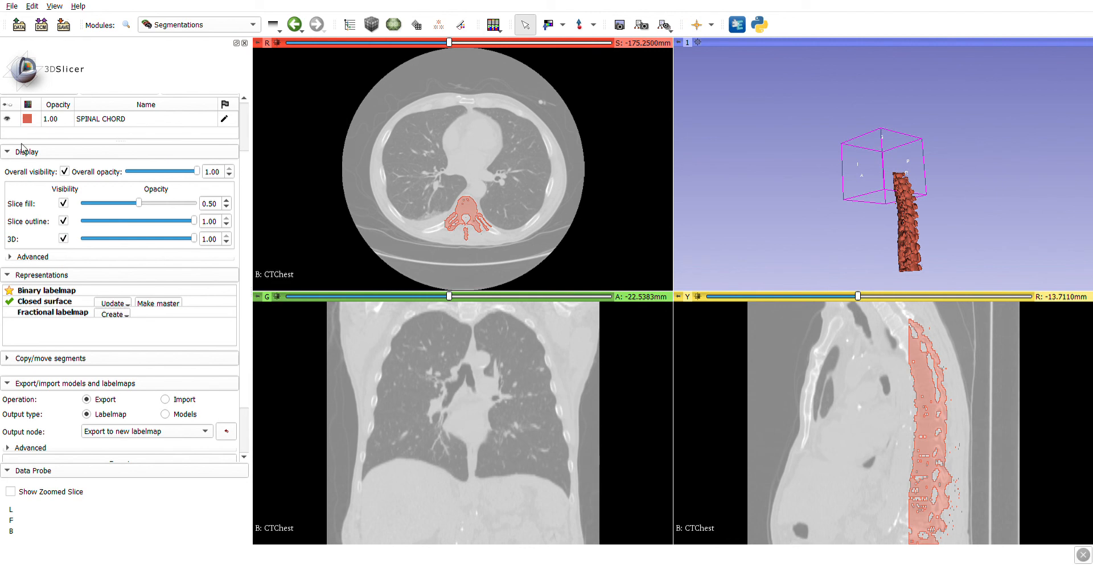
scroll(121, 228, "down", 2)
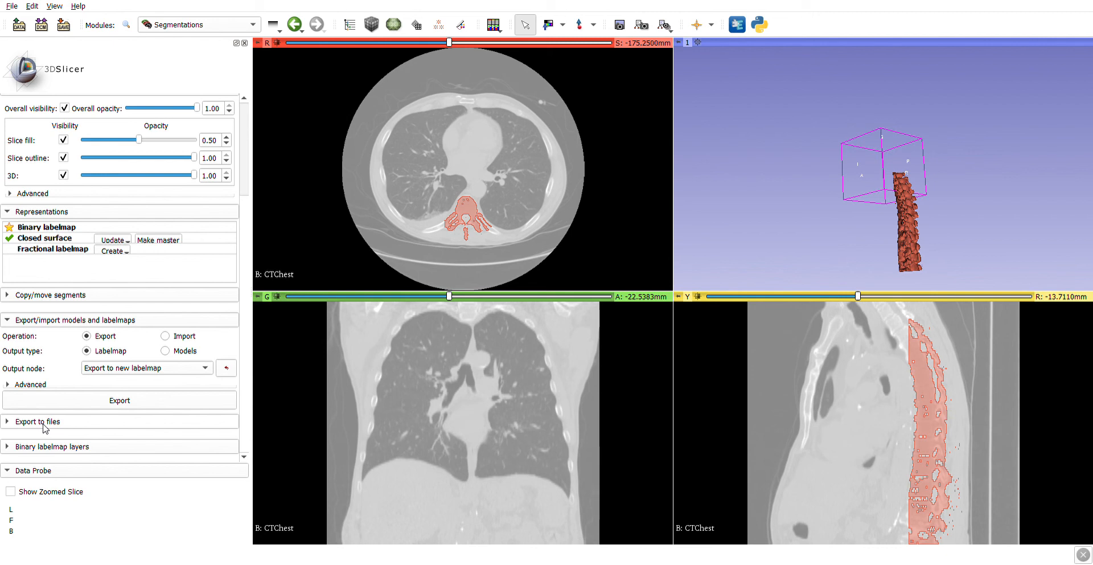
left_click(8, 422)
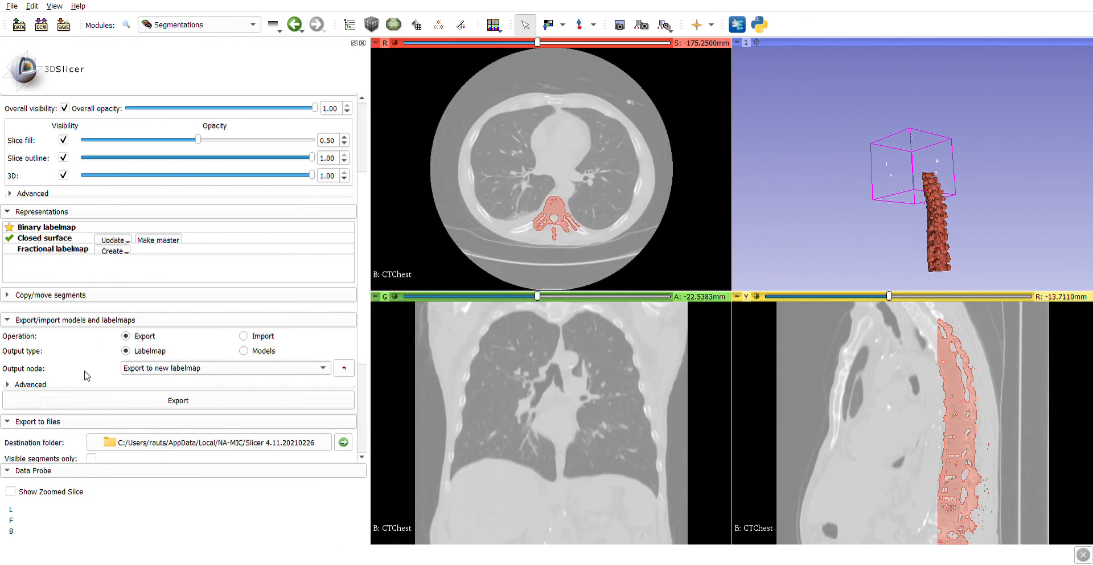
scroll(151, 386, "down", 4)
scroll(151, 386, "down", 1)
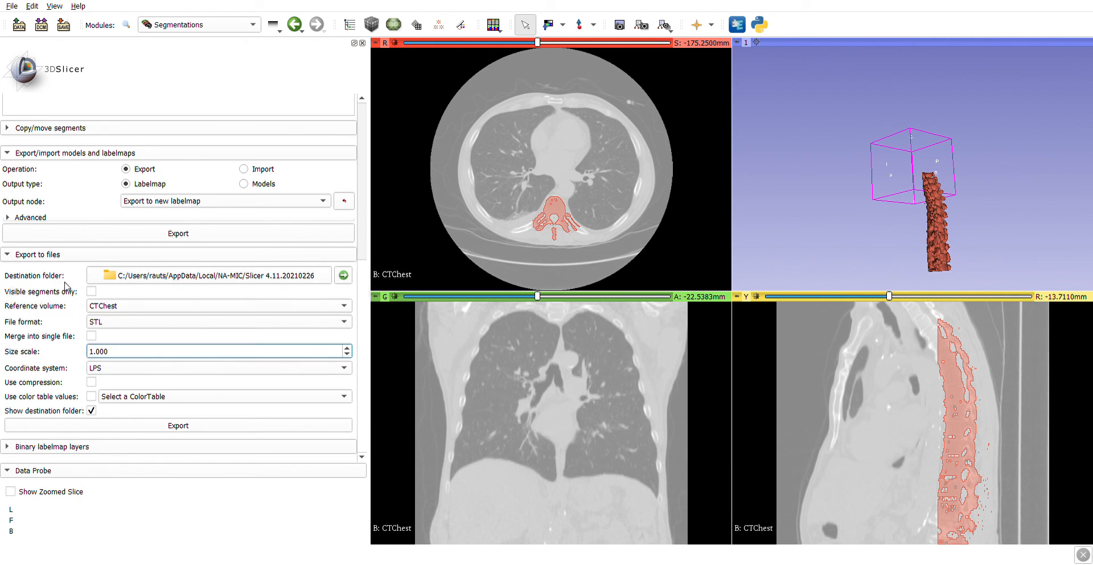
left_click(143, 279)
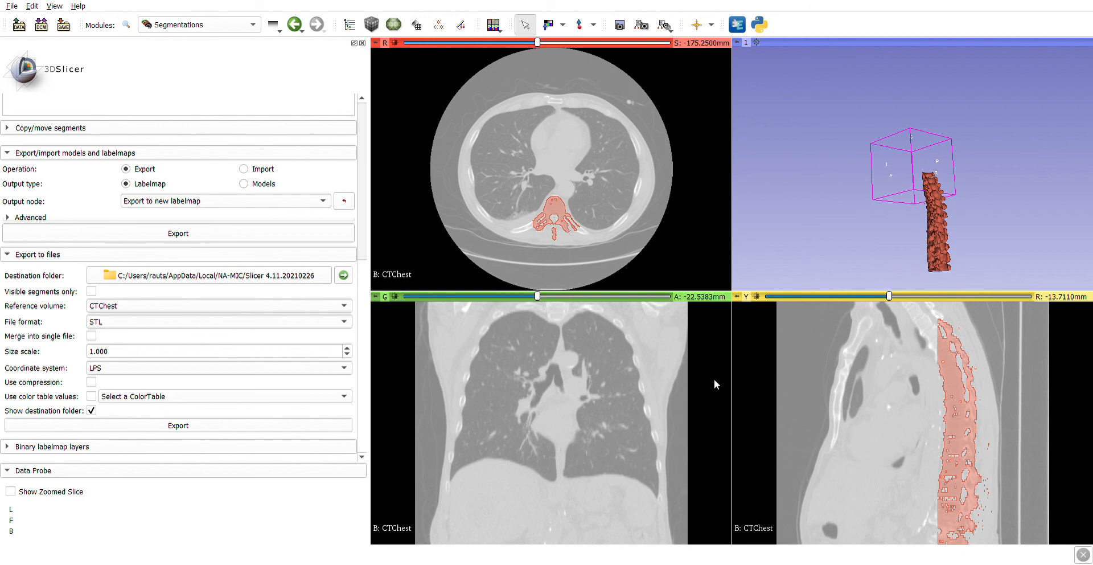
left_click(702, 369)
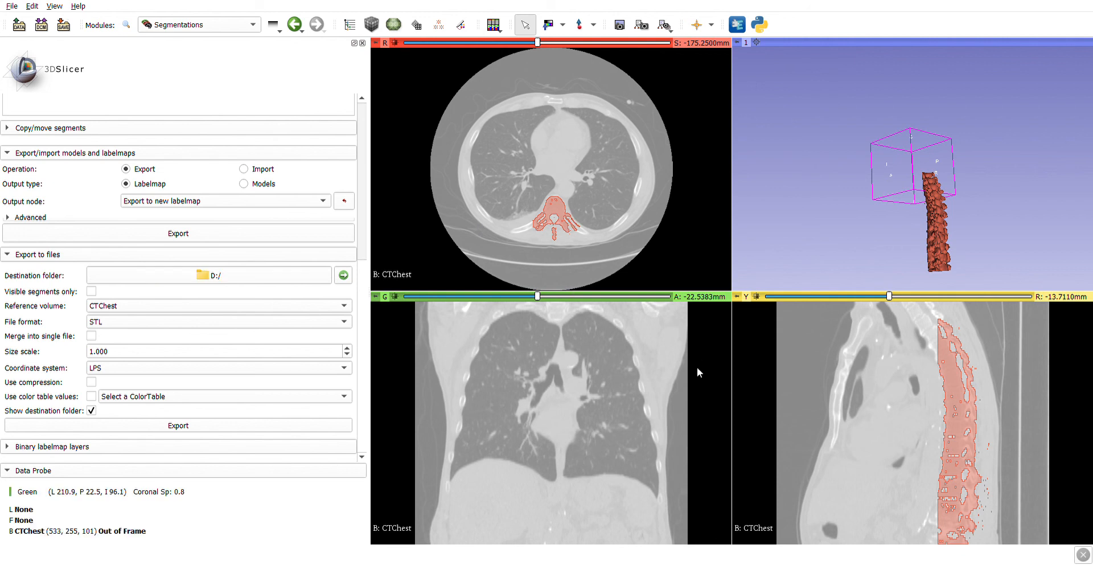